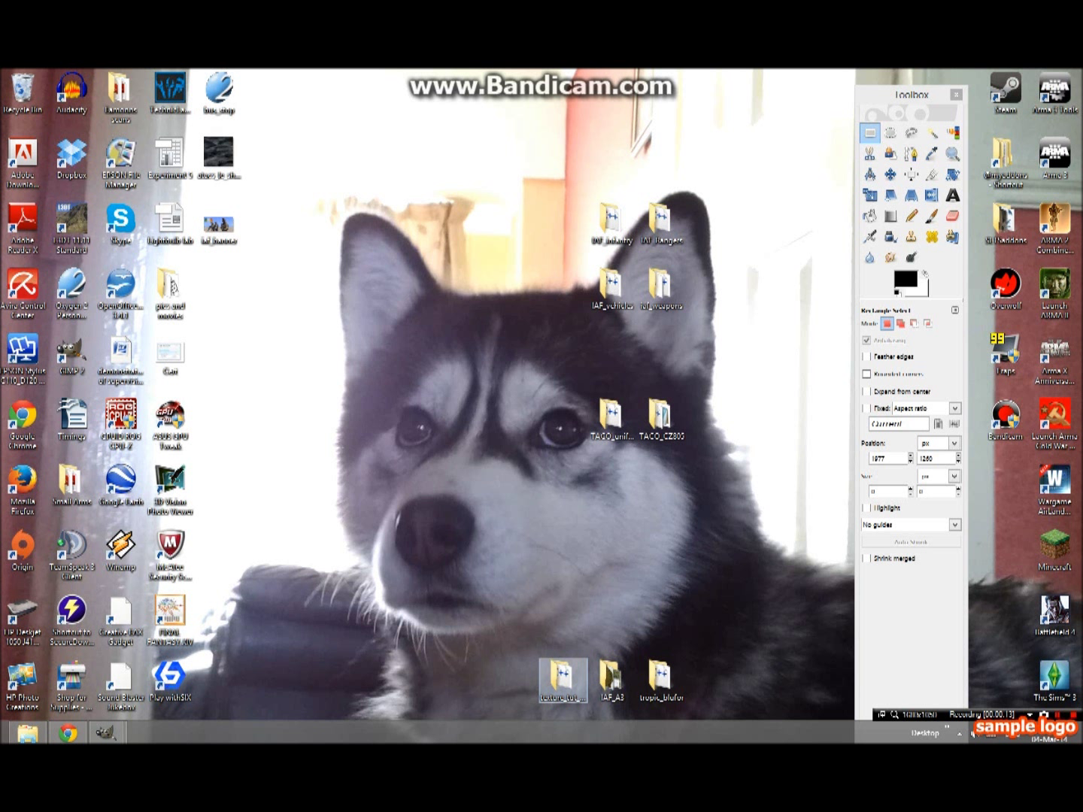
Open the texture_tut folder on the desktop to show its Data texture files.
{"action": "left_click", "coordinate": [563, 677]}
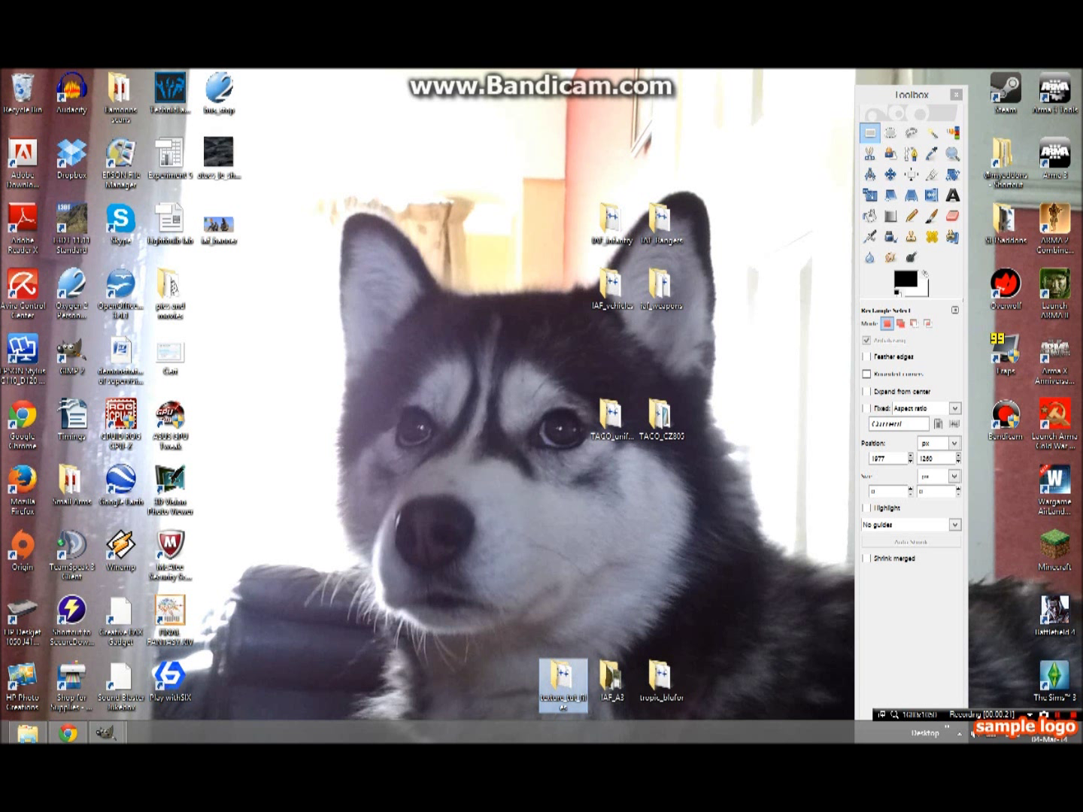
{"action": "left_click", "coordinate": [28, 732]}
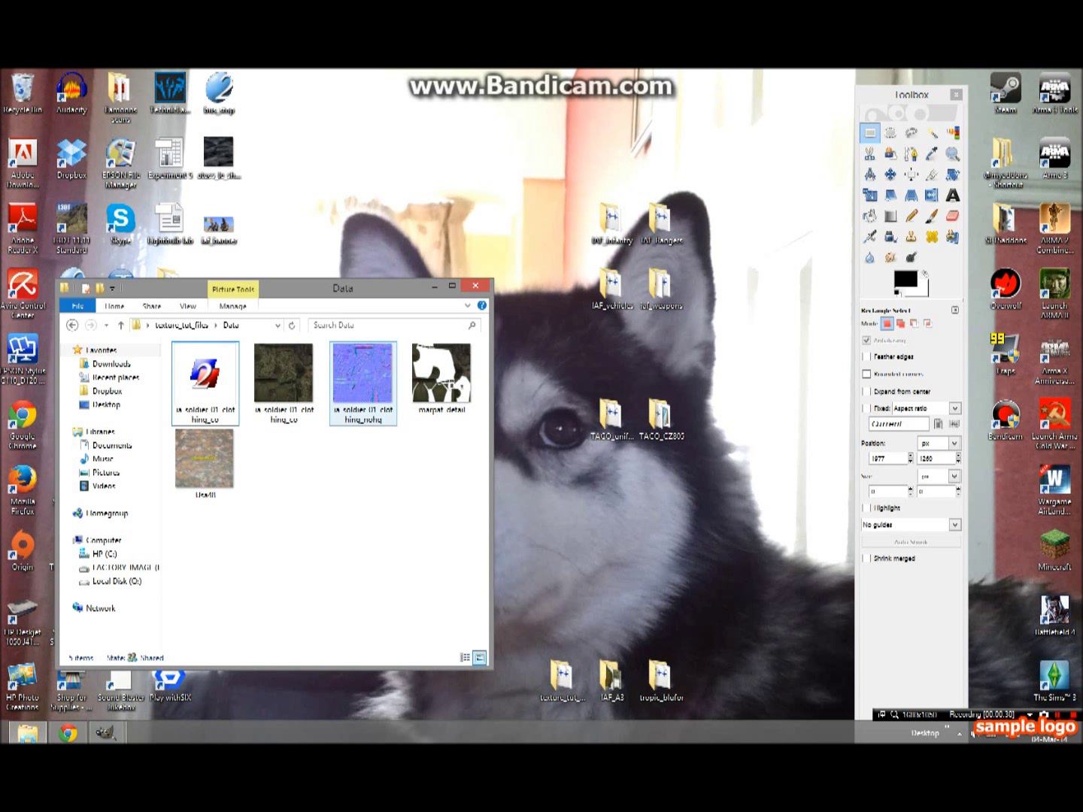
Open ia_soldier_01_clothing_nohq in GIMP using Edit with GIMP.
{"action": "right_click", "coordinate": [366, 341]}
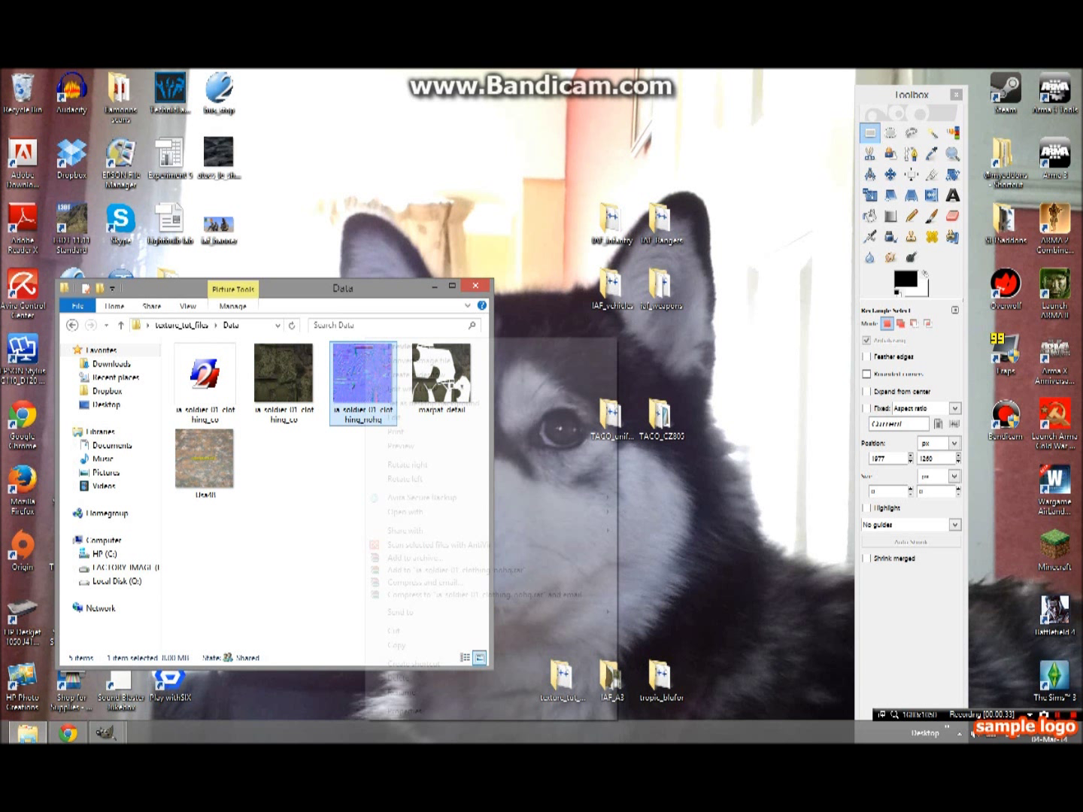
{"action": "left_click", "coordinate": [397, 390]}
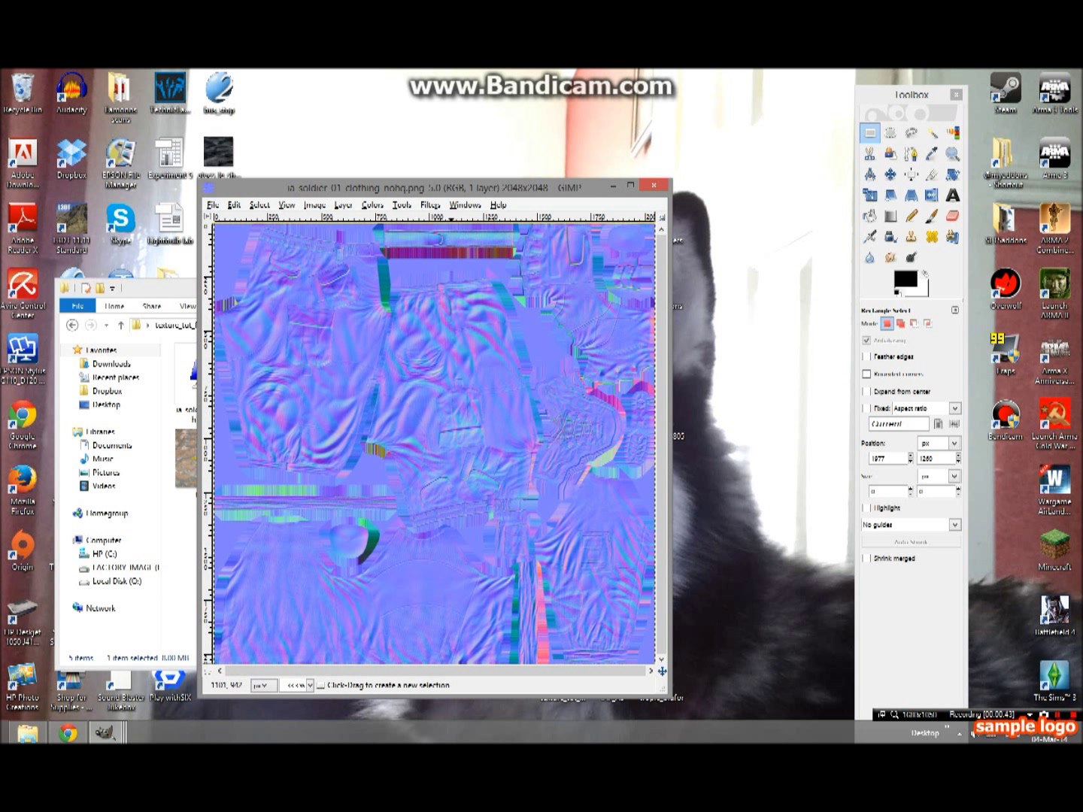
{"action": "left_click_drag", "start_coordinate": [372, 258], "coordinate": [479, 540]}
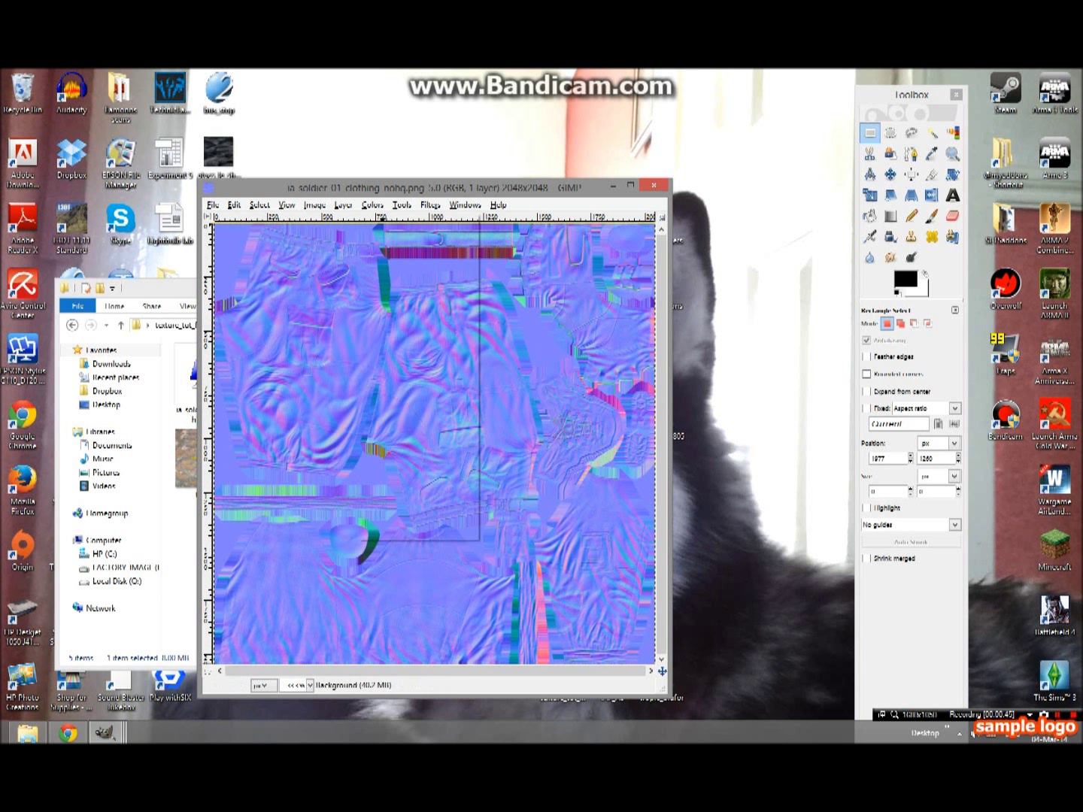
Desaturate the clothing normal map to grayscale with the Lightness mode.
{"action": "left_click", "coordinate": [372, 203]}
{"action": "left_click", "coordinate": [388, 346]}
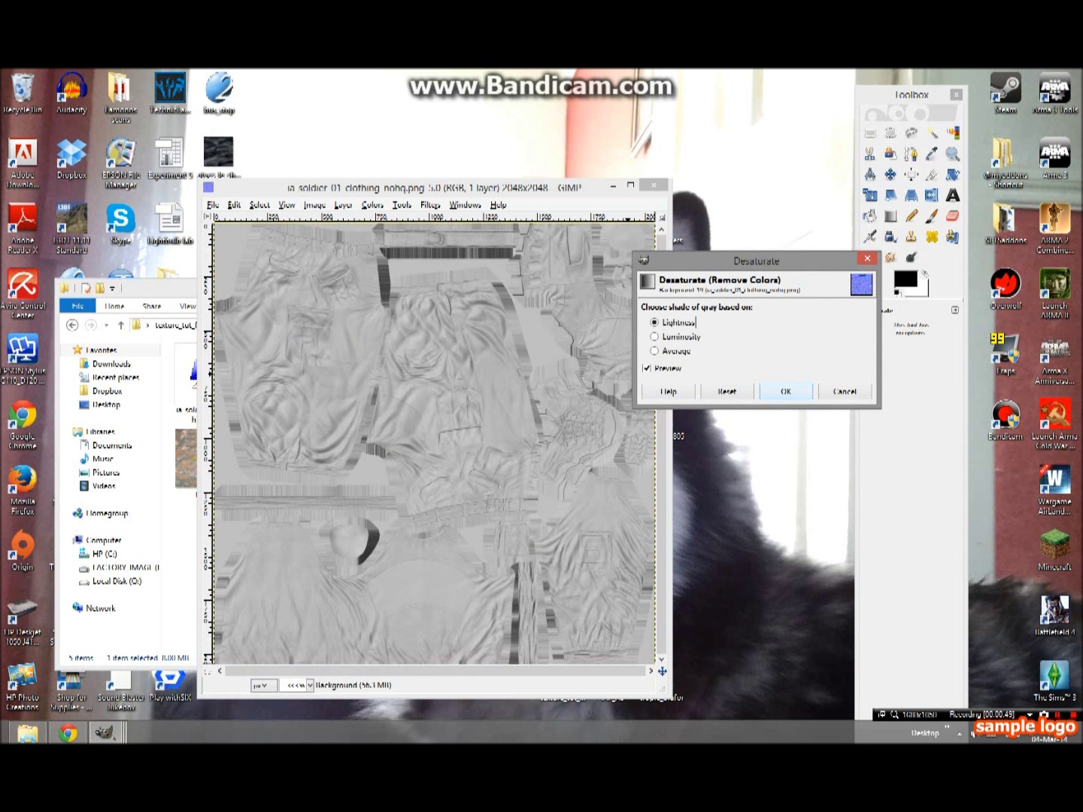
{"action": "left_click", "coordinate": [786, 391]}
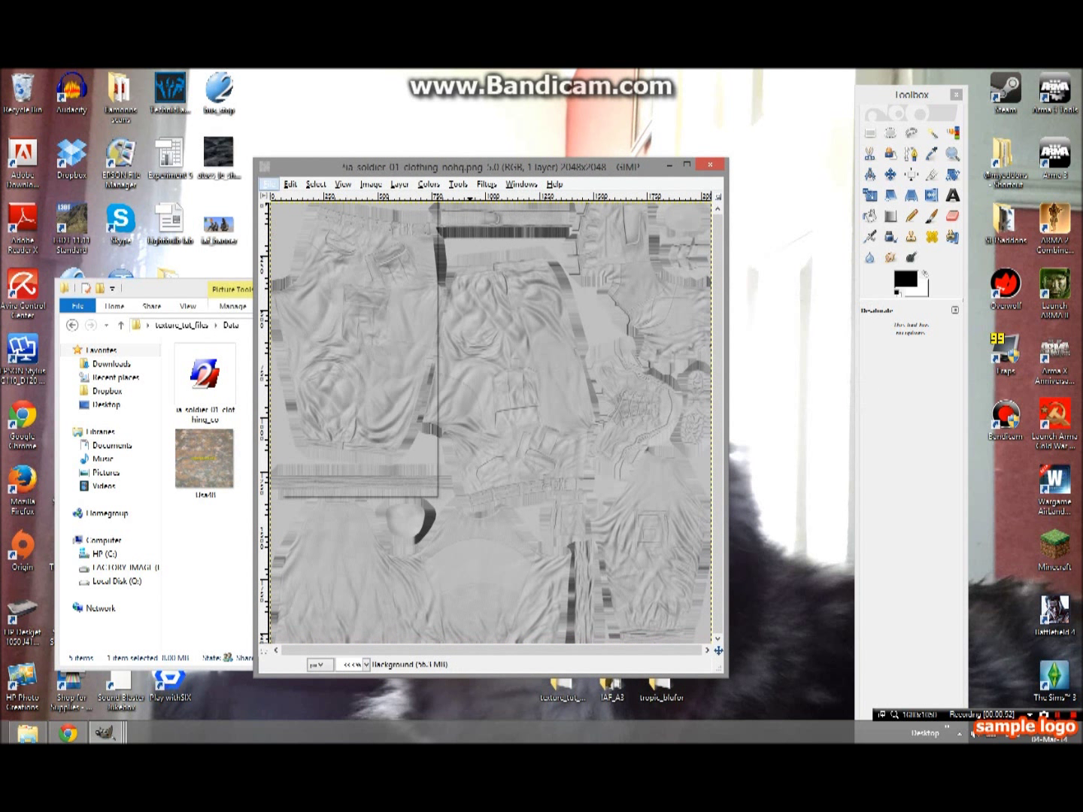
{"action": "left_click", "coordinate": [291, 184]}
Create a 2048×2048 image filled with transparency and arrange it beside the normal map.
{"action": "left_click", "coordinate": [288, 204]}
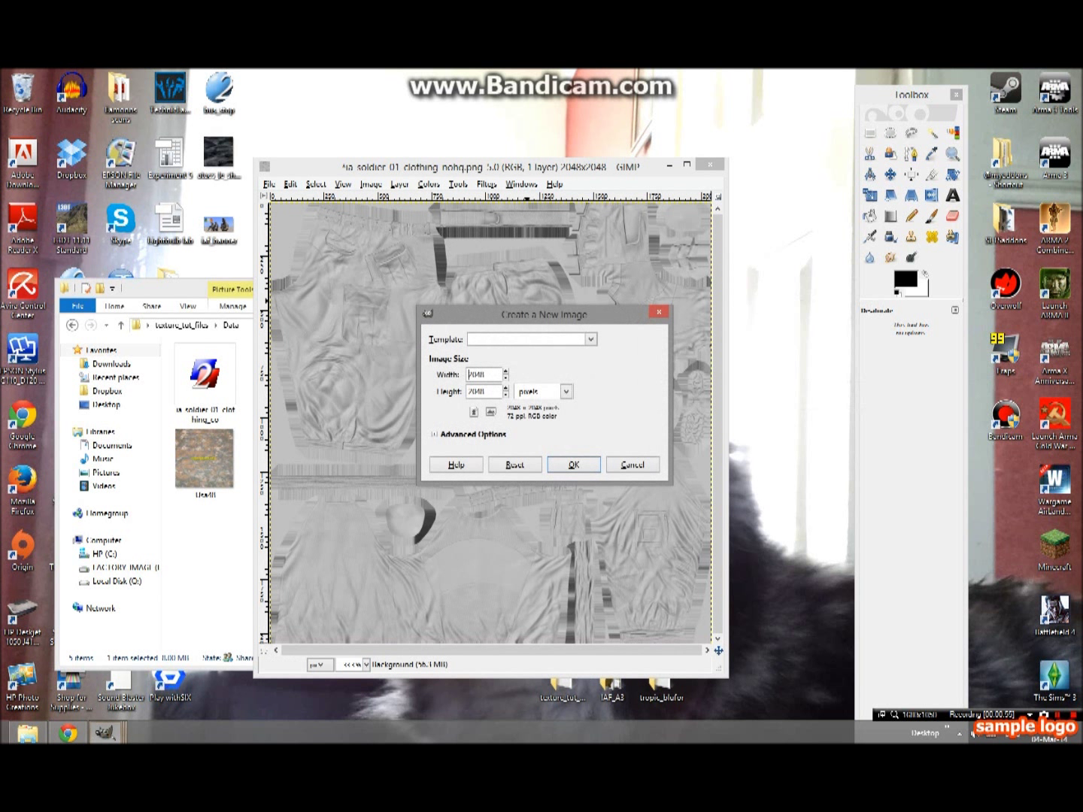
{"action": "left_click", "coordinate": [568, 505]}
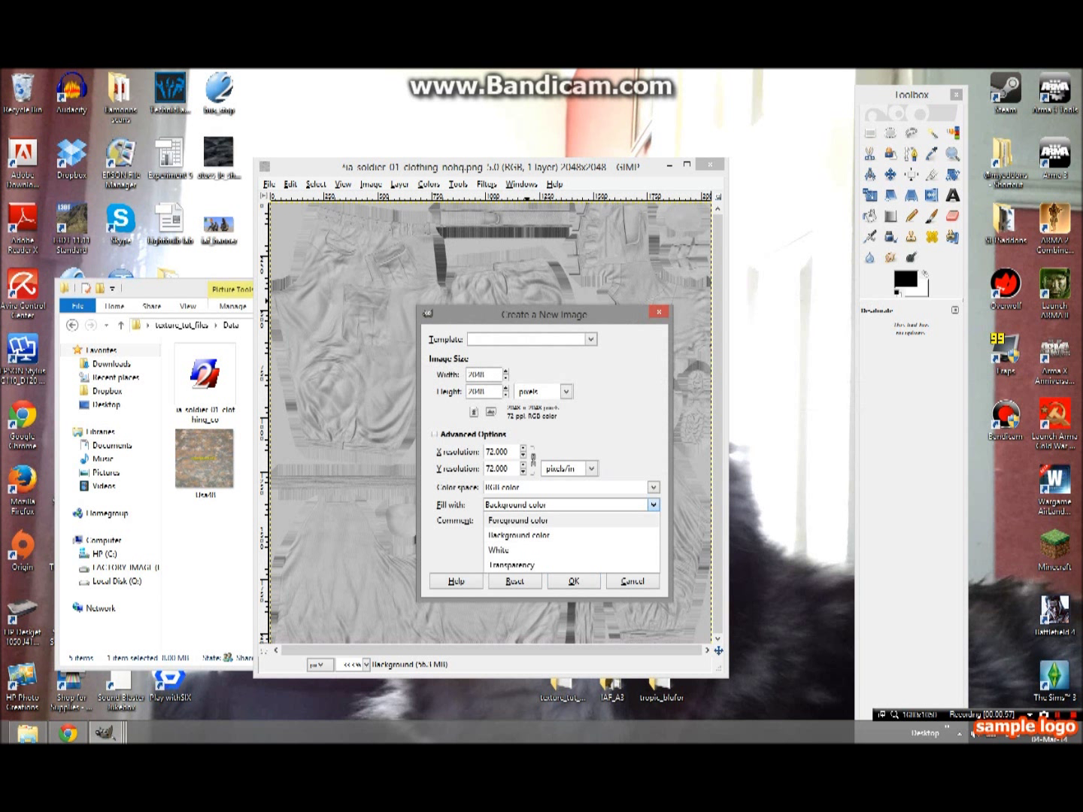
{"action": "left_click", "coordinate": [512, 564]}
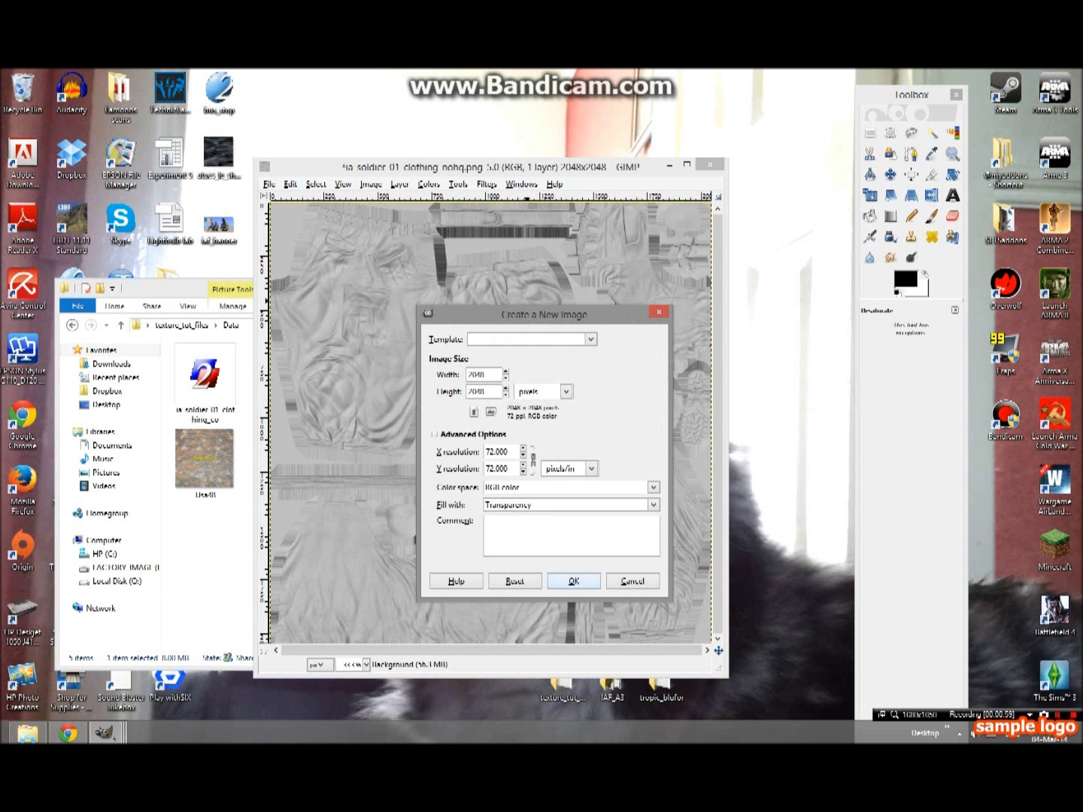
{"action": "left_click", "coordinate": [574, 581]}
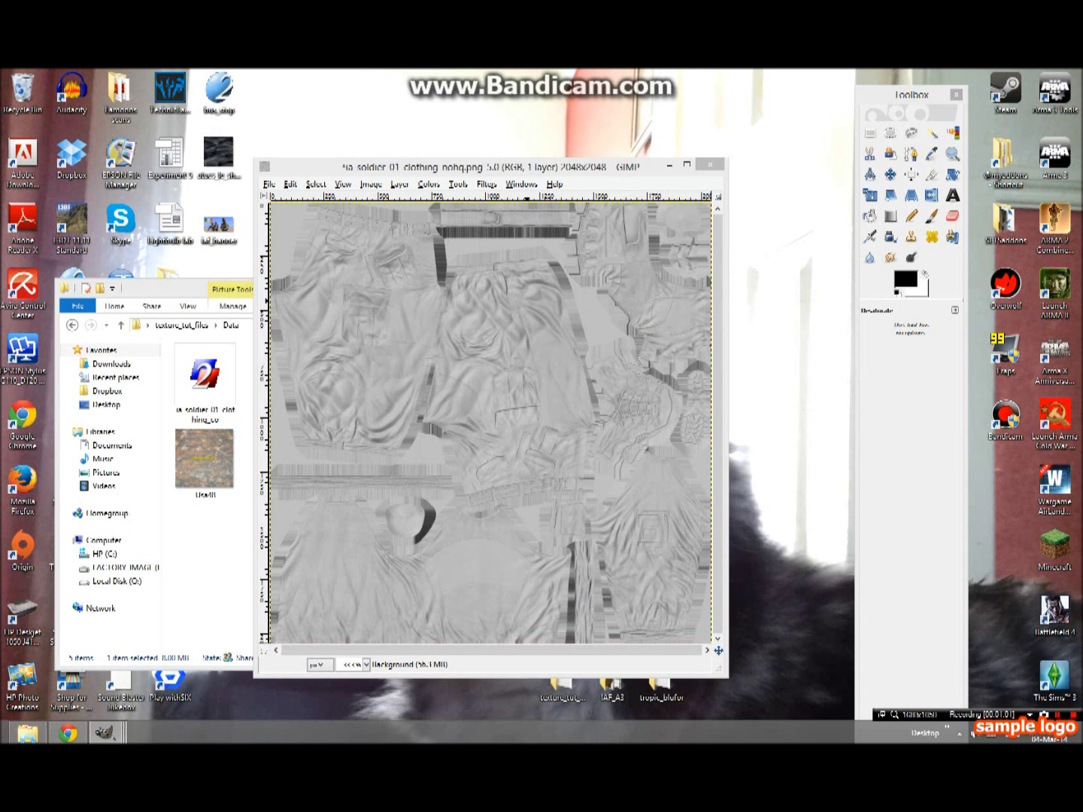
{"action": "left_click_drag", "start_coordinate": [254, 94], "coordinate": [677, 197]}
{"action": "left_click", "coordinate": [508, 167]}
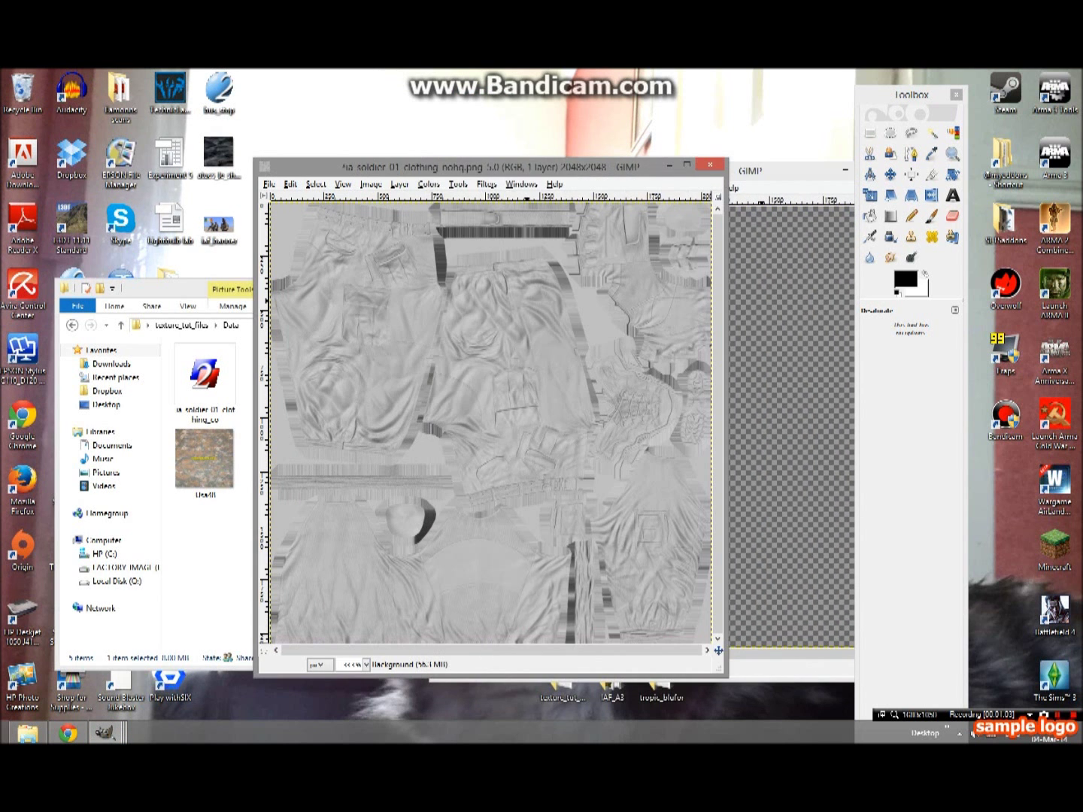
{"action": "left_click_drag", "start_coordinate": [508, 167], "coordinate": [729, 218]}
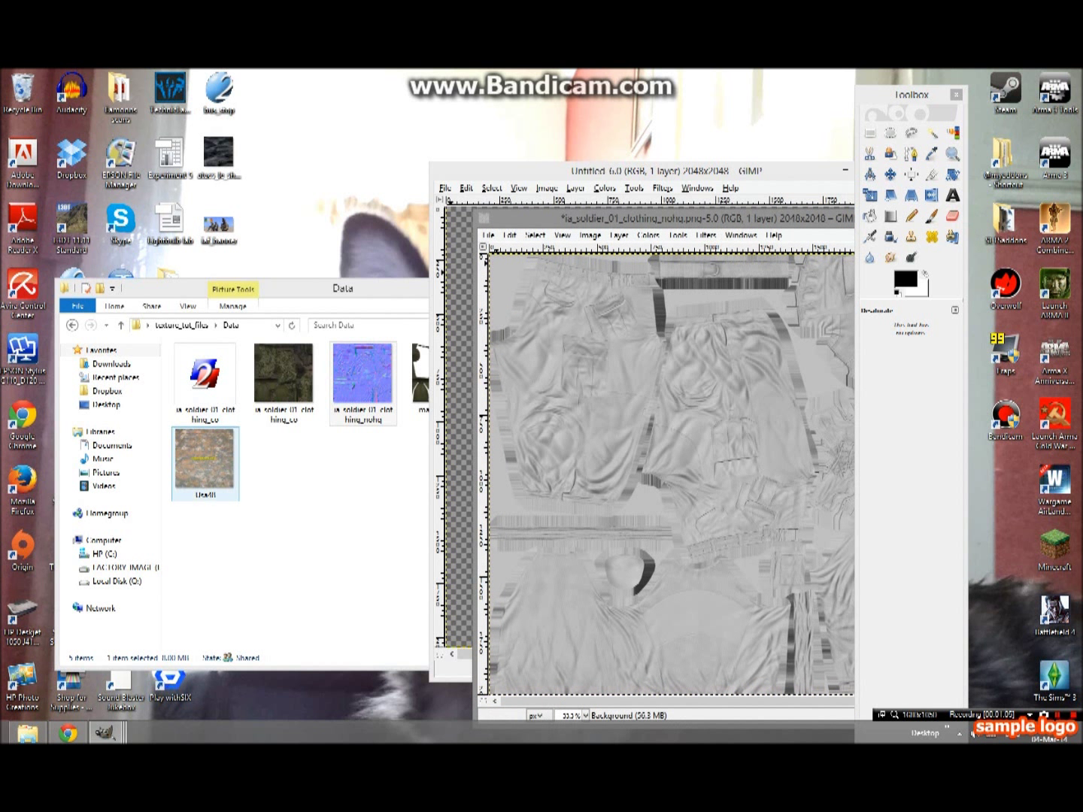
Open Usa48.jpg in GIMP and zoom in on the camopedia.org watermark.
{"action": "right_click", "coordinate": [196, 340]}
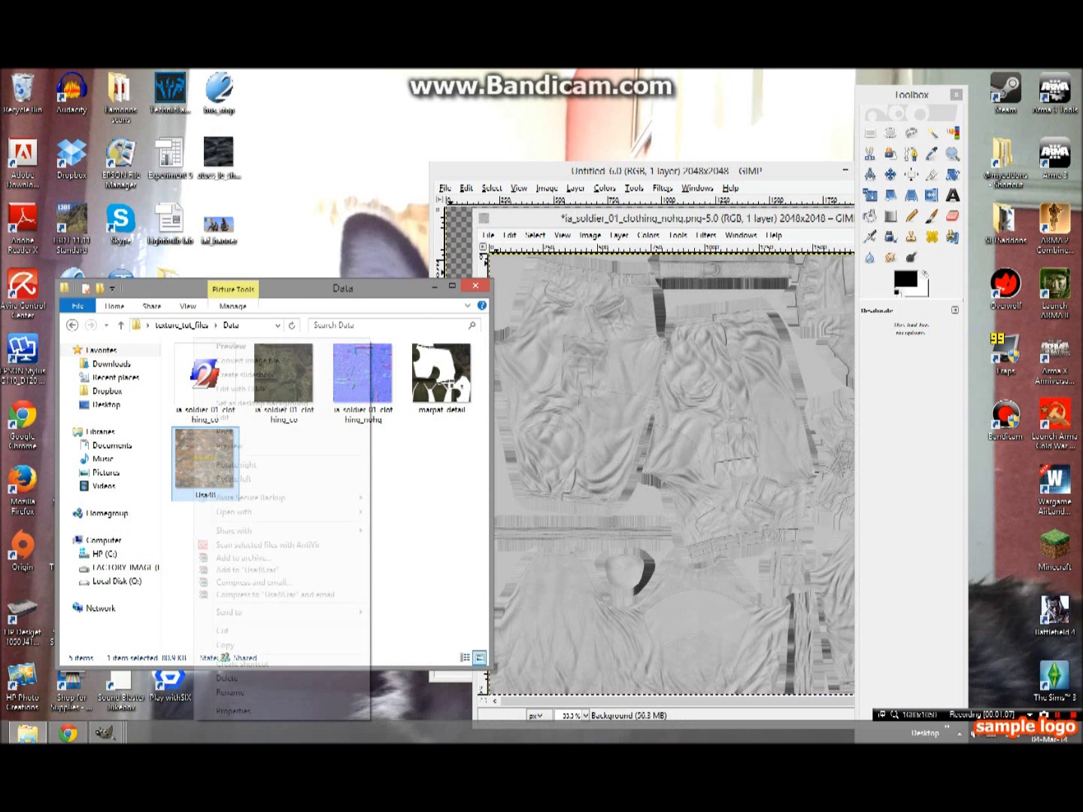
{"action": "left_click", "coordinate": [254, 390]}
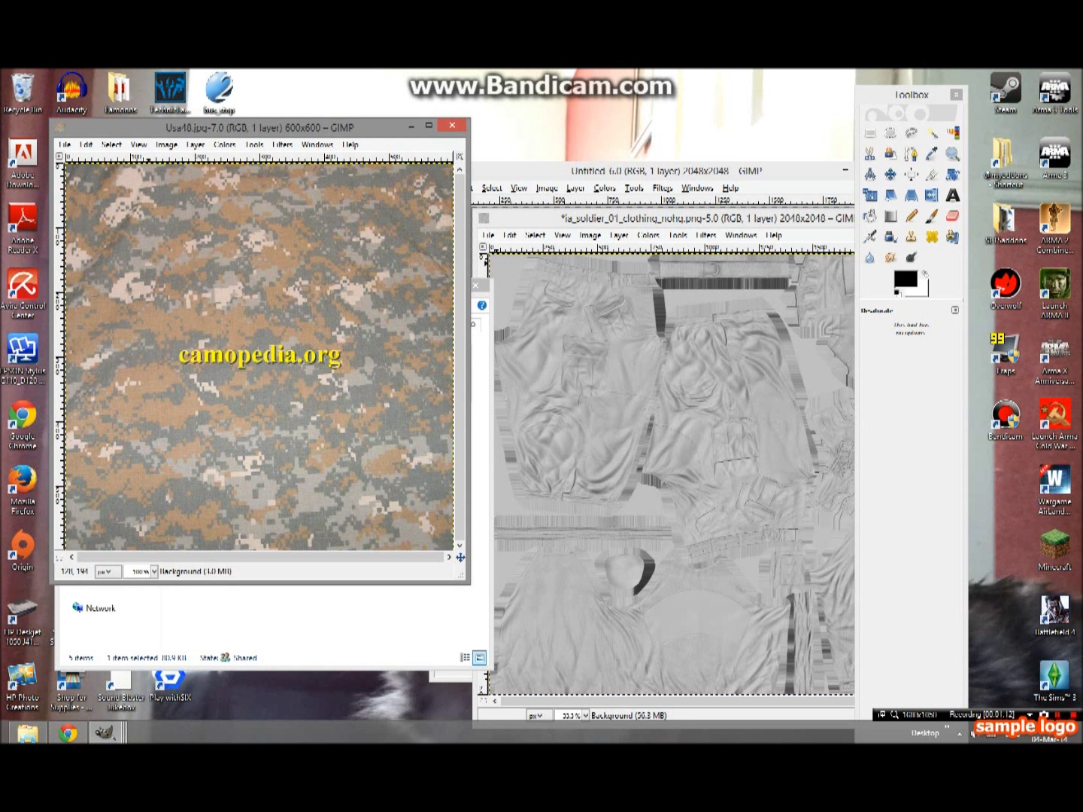
{"action": "left_click_drag", "start_coordinate": [254, 127], "coordinate": [415, 168]}
{"action": "key", "text": "z"}
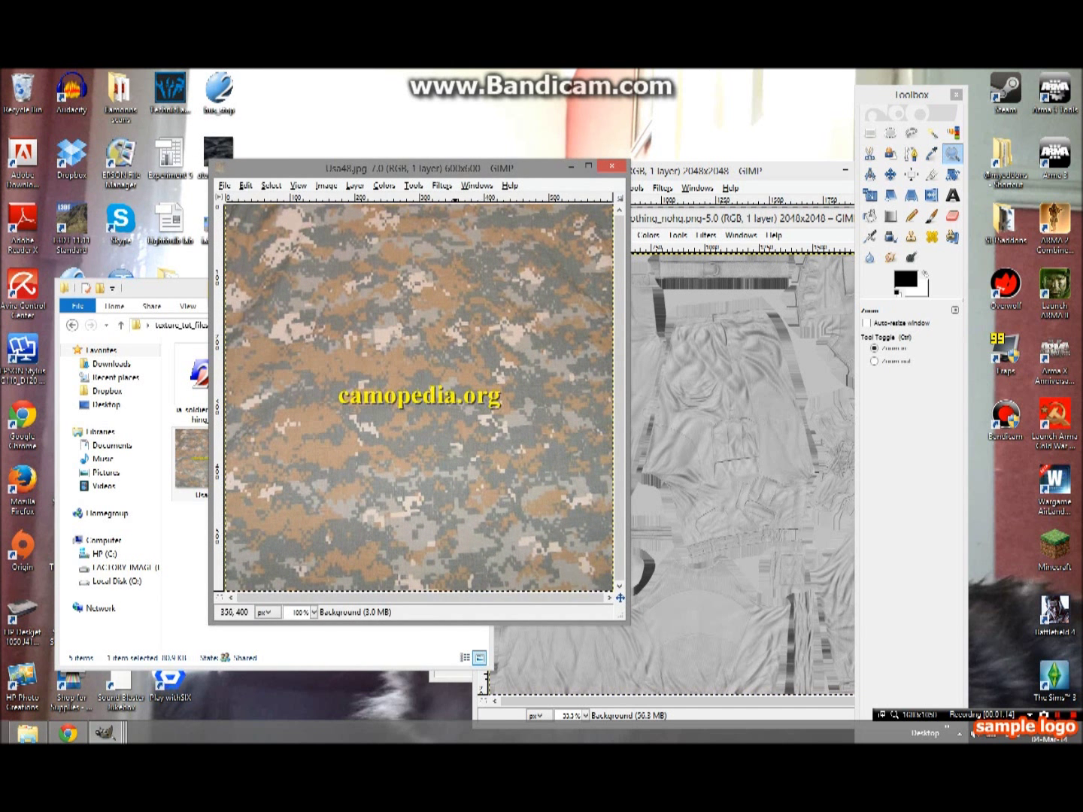
{"action": "left_click", "coordinate": [384, 421]}
{"action": "scroll", "coordinate": [385, 421], "scroll_direction": "right", "scroll_amount": 2}
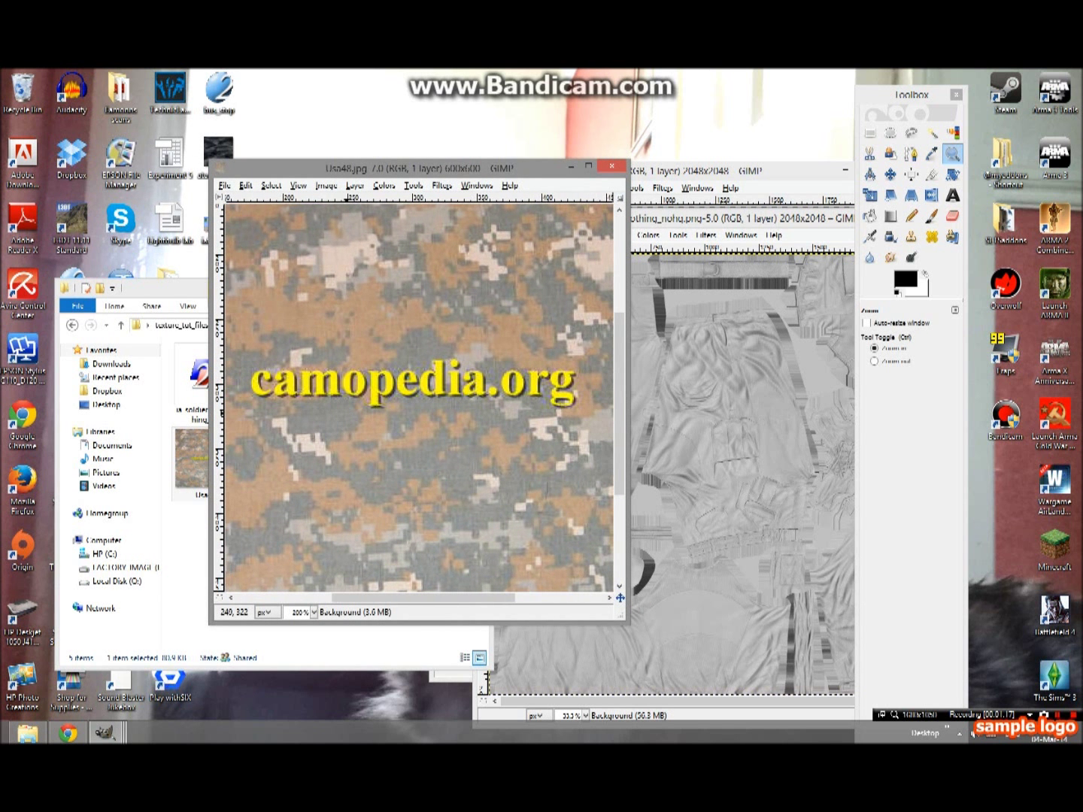
Copy a camo strip from below the watermark, paste it over the text and anchor it.
{"action": "key", "text": "r"}
{"action": "left_click_drag", "start_coordinate": [254, 419], "coordinate": [577, 479]}
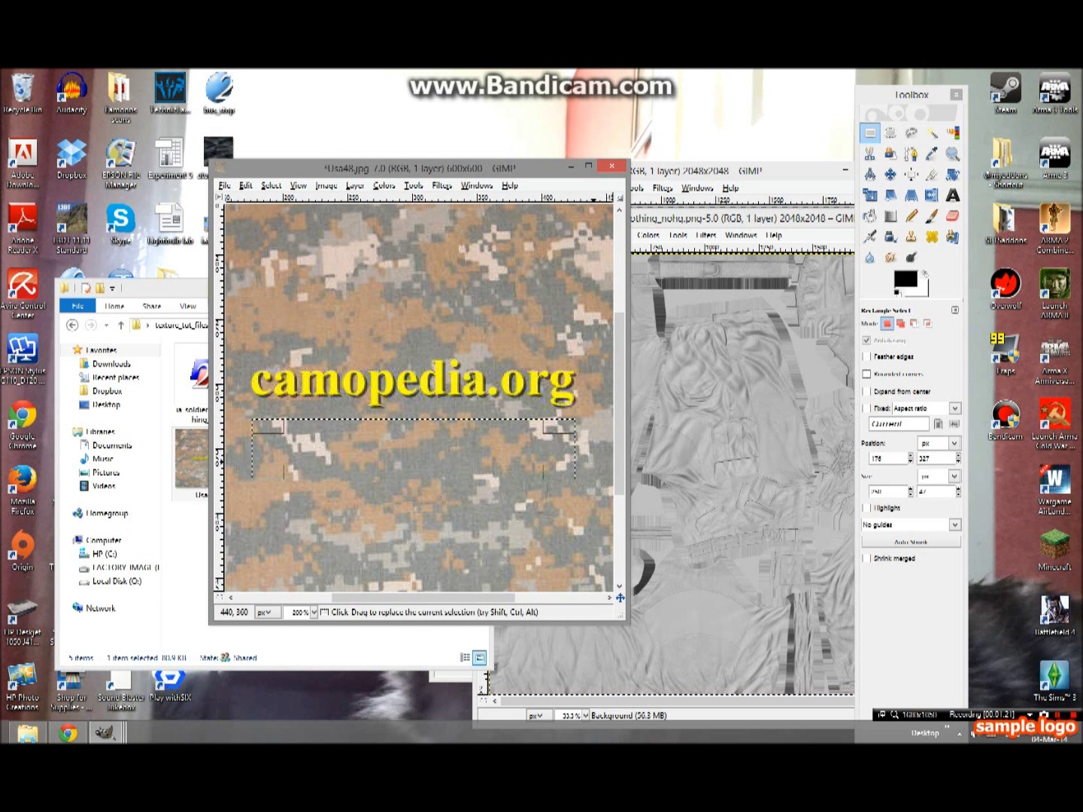
{"action": "left_click_drag", "start_coordinate": [258, 425], "coordinate": [254, 426]}
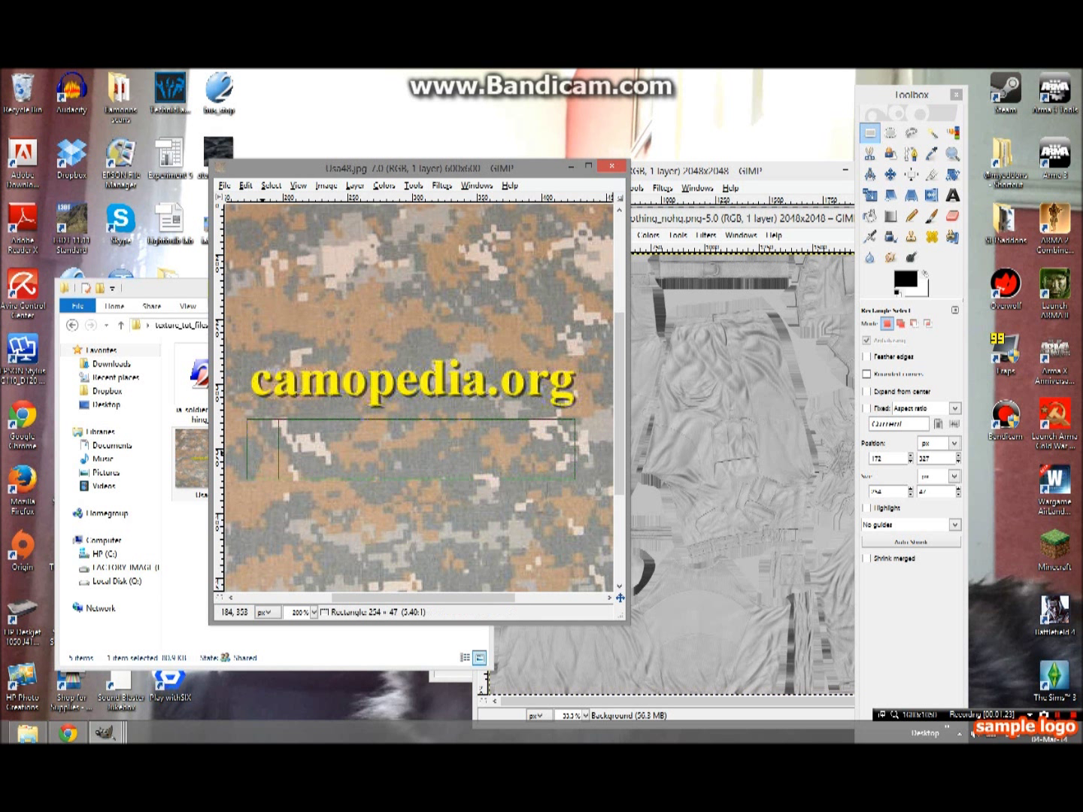
{"action": "mouse_move", "coordinate": [437, 419]}
{"action": "left_mouse_down"}
{"action": "mouse_move", "coordinate": [434, 371]}
{"action": "mouse_move", "coordinate": [425, 422]}
{"action": "left_mouse_up"}
{"action": "key", "text": "ctrl+c"}
{"action": "key", "text": "ctrl+v"}
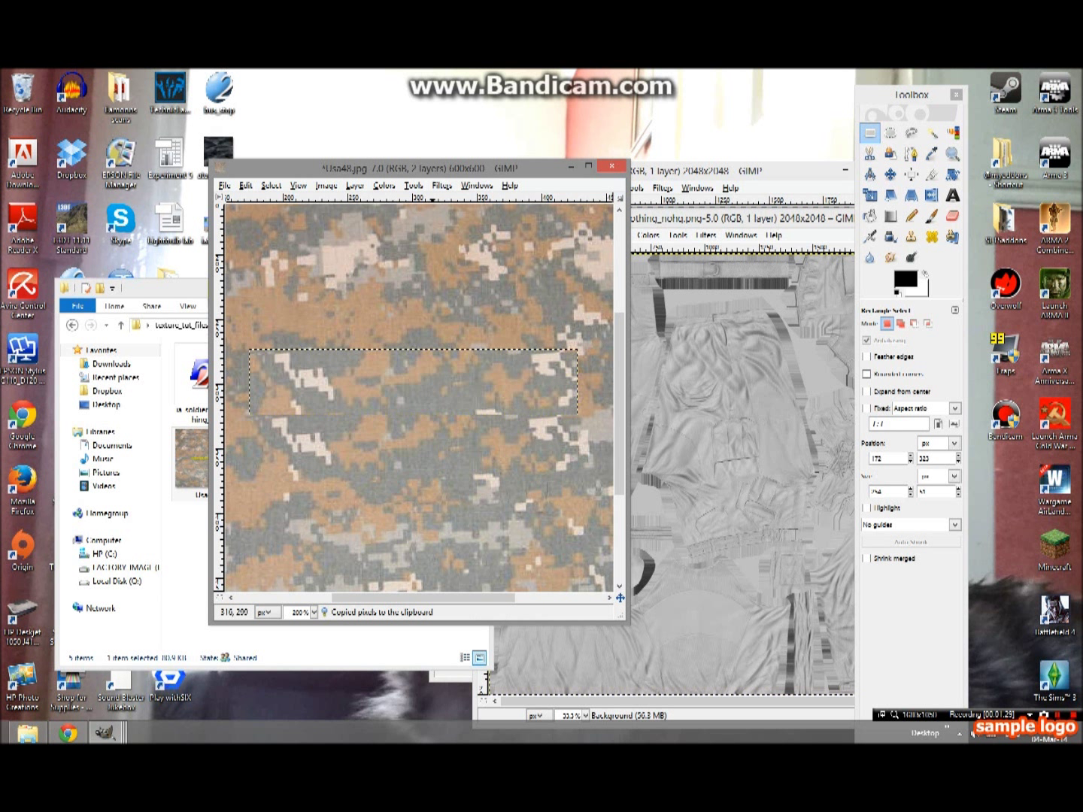
{"action": "key", "text": "ctrl+h"}
{"action": "key", "text": "z"}
{"action": "key", "text": "minus"}
{"action": "key", "text": "minus"}
{"action": "key", "text": "minus"}
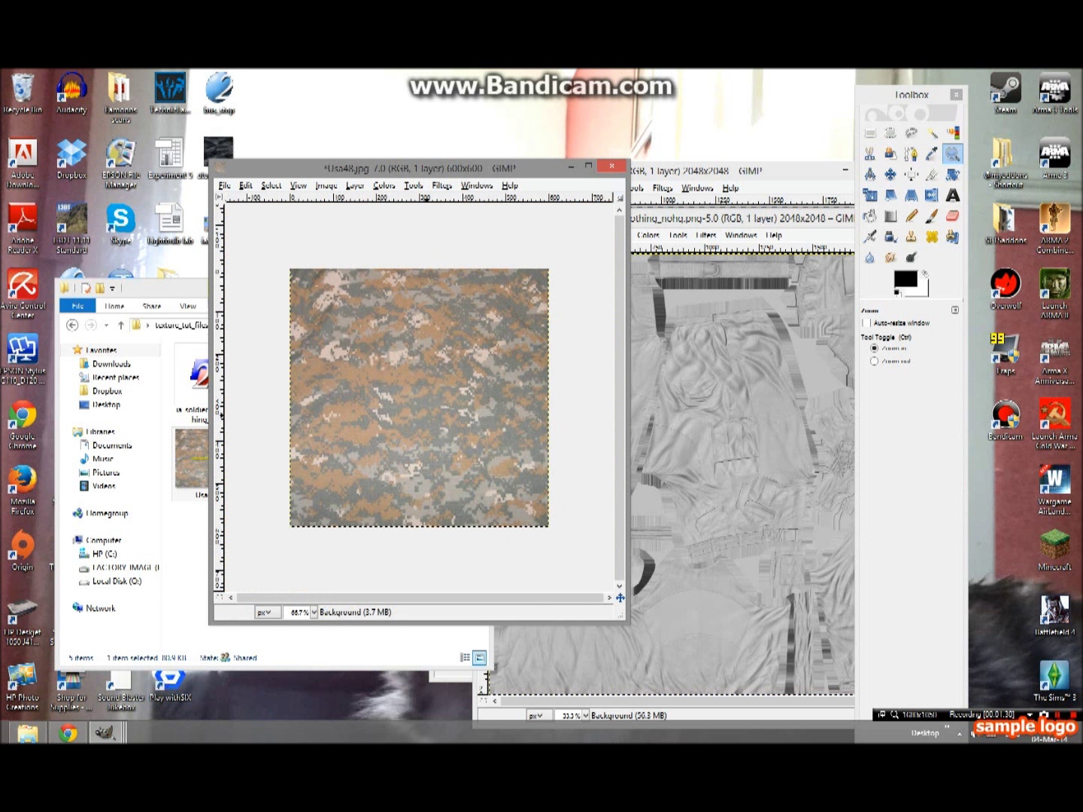
Apply Tile Seamless to the camo and scale its layer to 256×256.
{"action": "right_click", "coordinate": [424, 408]}
{"action": "mouse_move", "coordinate": [452, 517]}
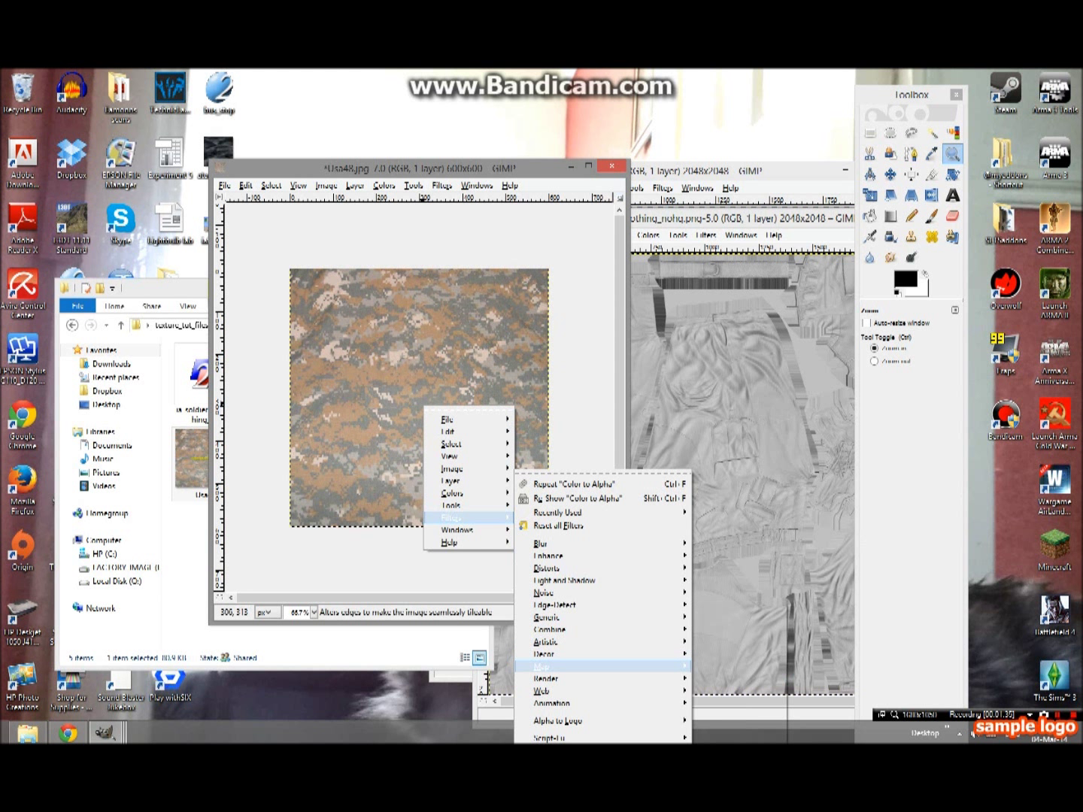
{"action": "left_click", "coordinate": [736, 711]}
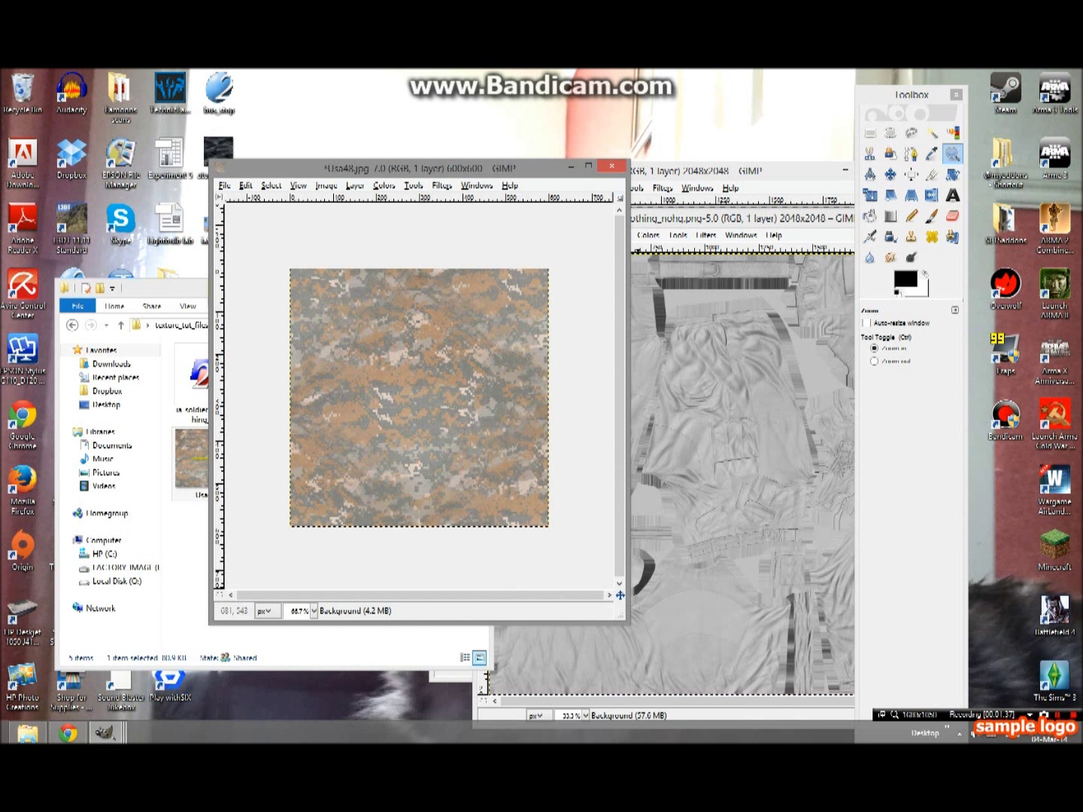
{"action": "left_click", "coordinate": [869, 194]}
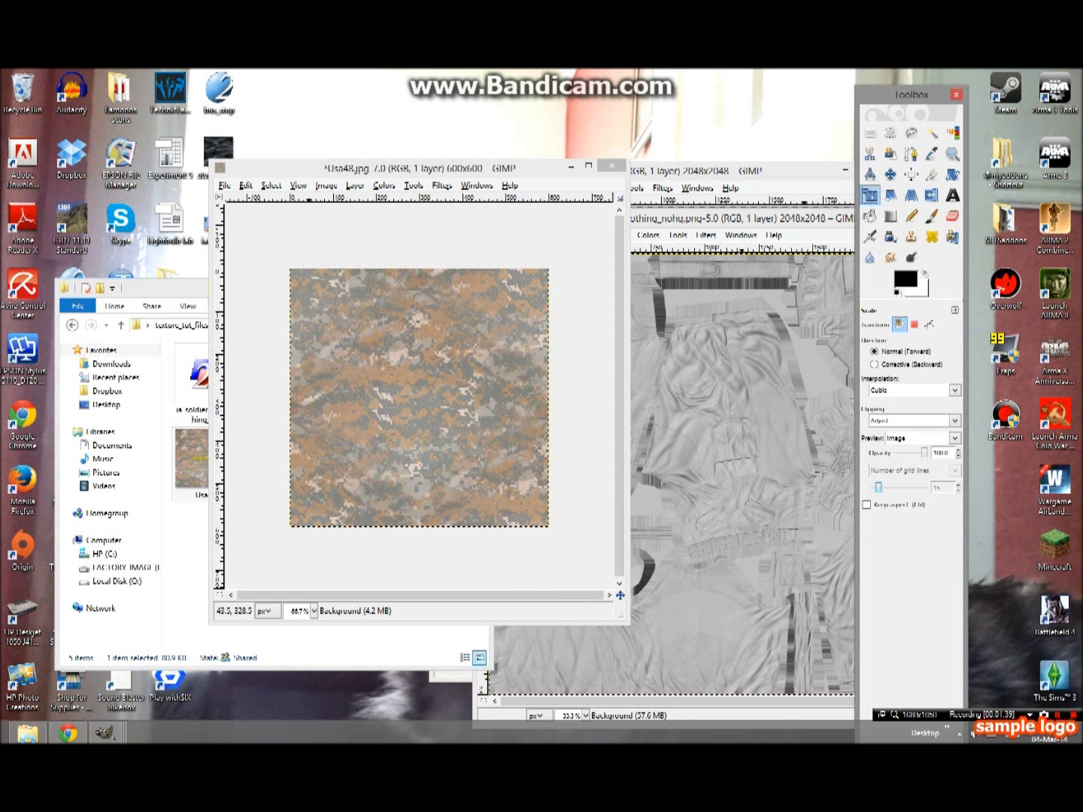
{"action": "left_click", "coordinate": [420, 389]}
{"action": "type", "text": "75"}
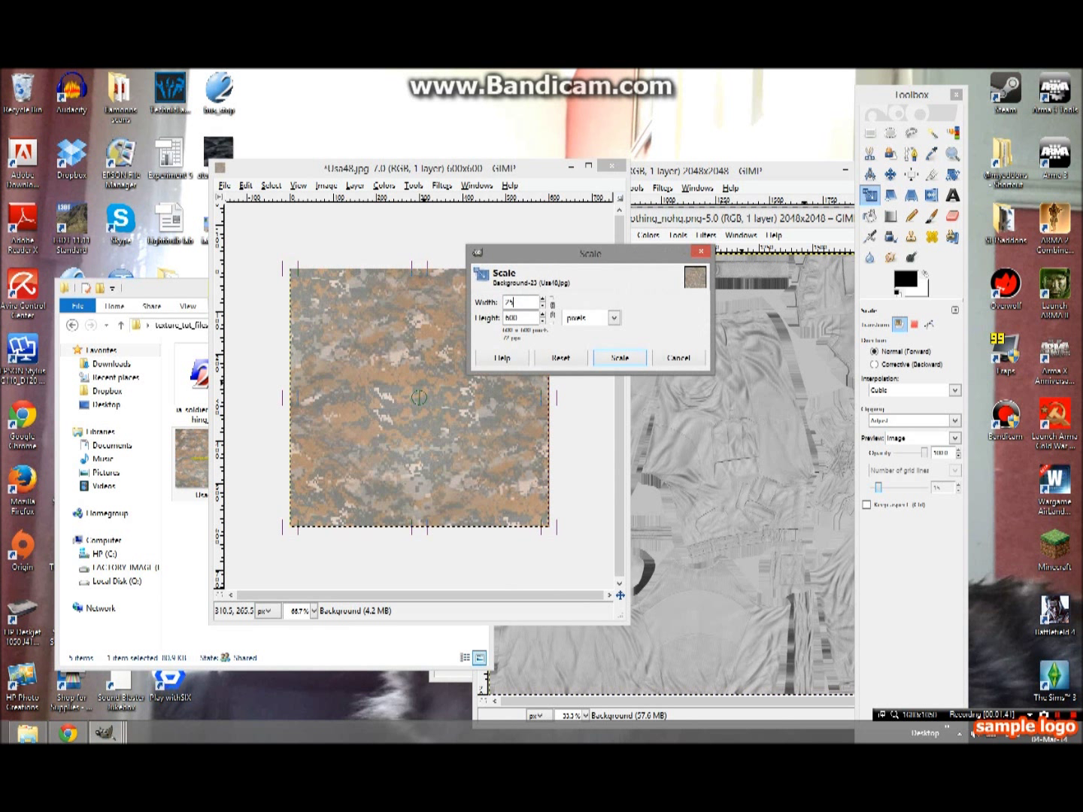
{"action": "type", "text": "6"}
{"action": "key", "text": "Tab"}
{"action": "type", "text": "256"}
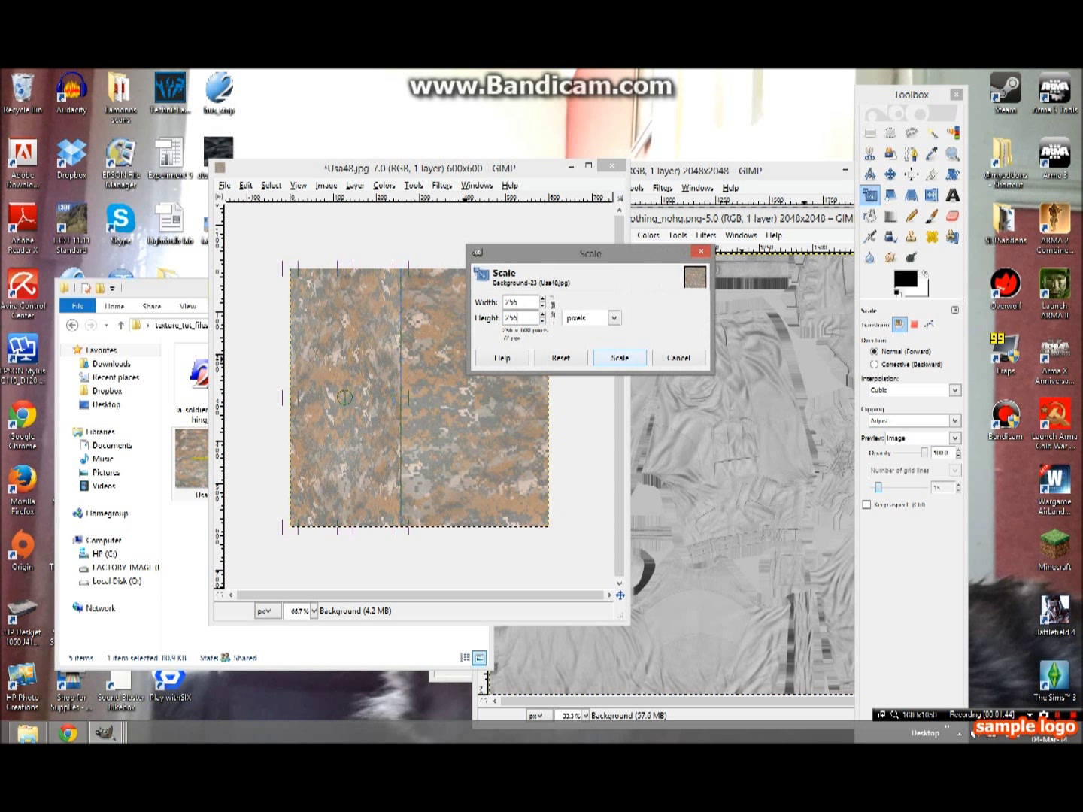
{"action": "key", "text": "Return"}
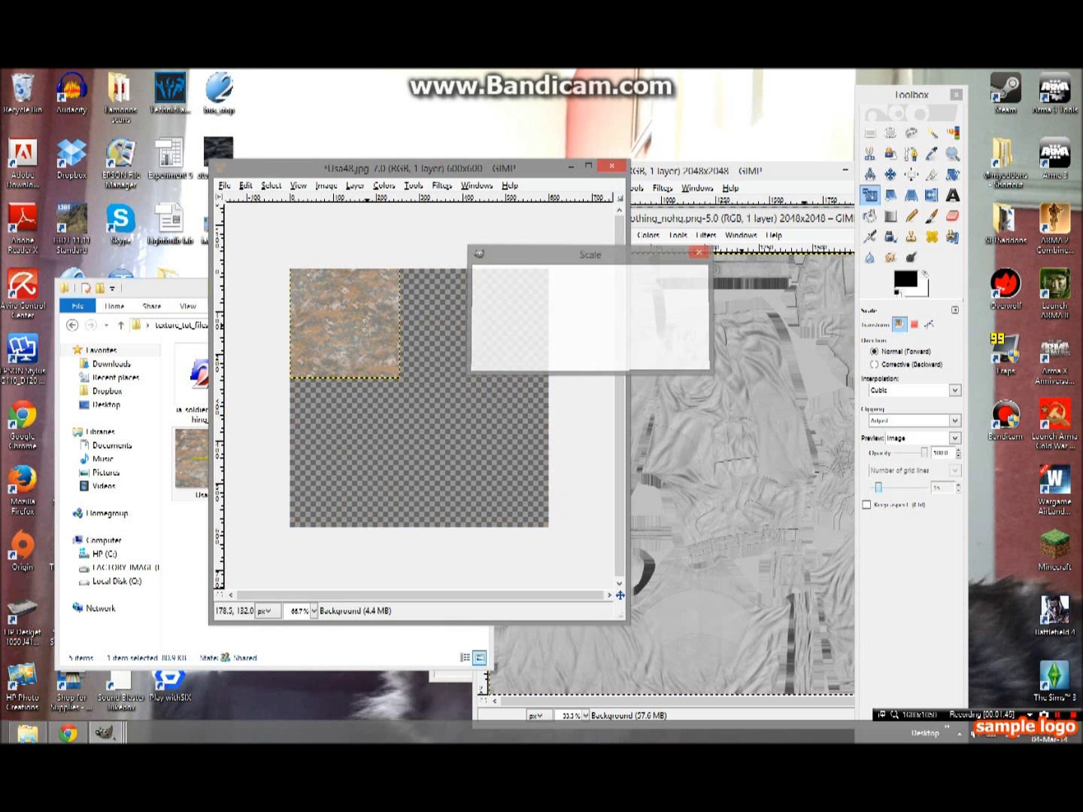
{"action": "key", "text": "z"}
{"action": "left_click", "coordinate": [294, 282]}
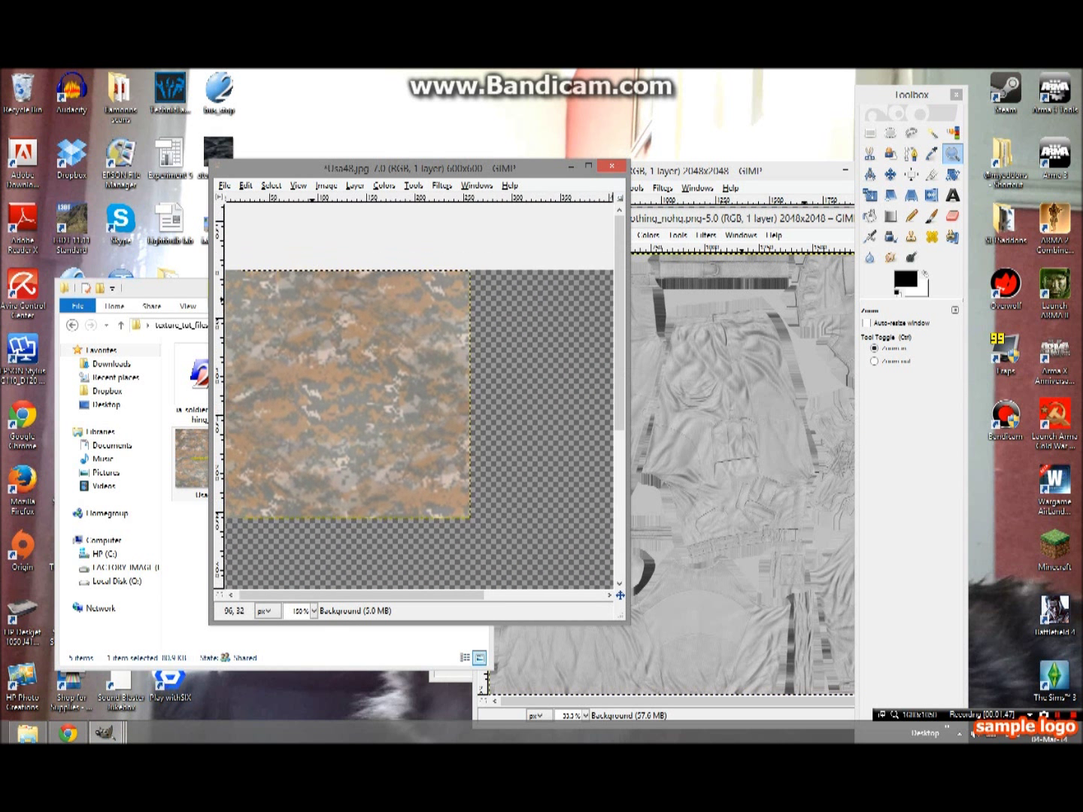
Copy the camo image and pattern-fill parts of the soldier normal map with it.
{"action": "right_click", "coordinate": [318, 367]}
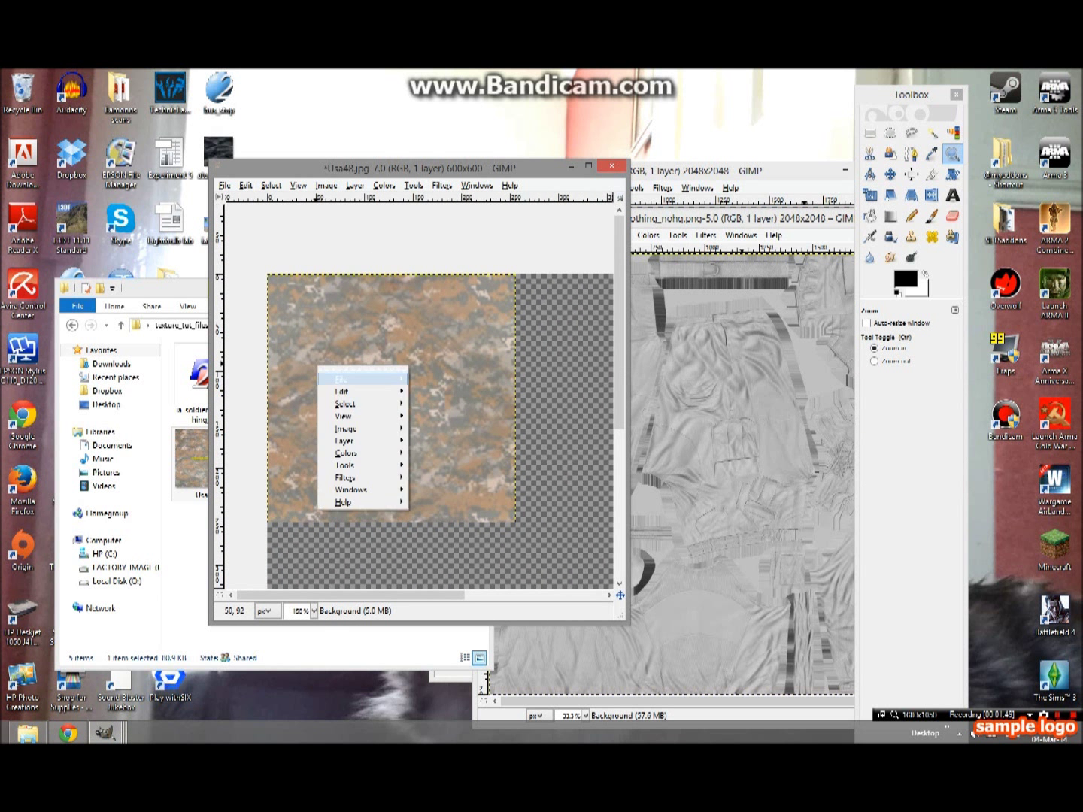
{"action": "key", "text": "Escape"}
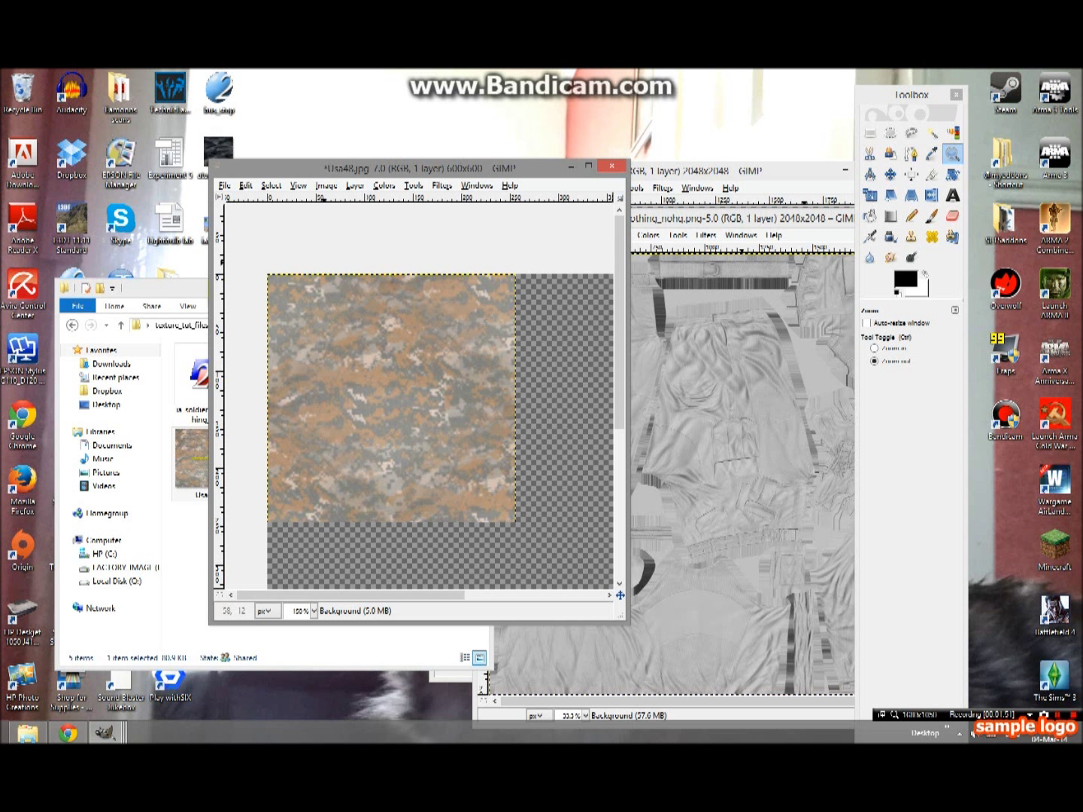
{"action": "key", "text": "ctrl+c"}
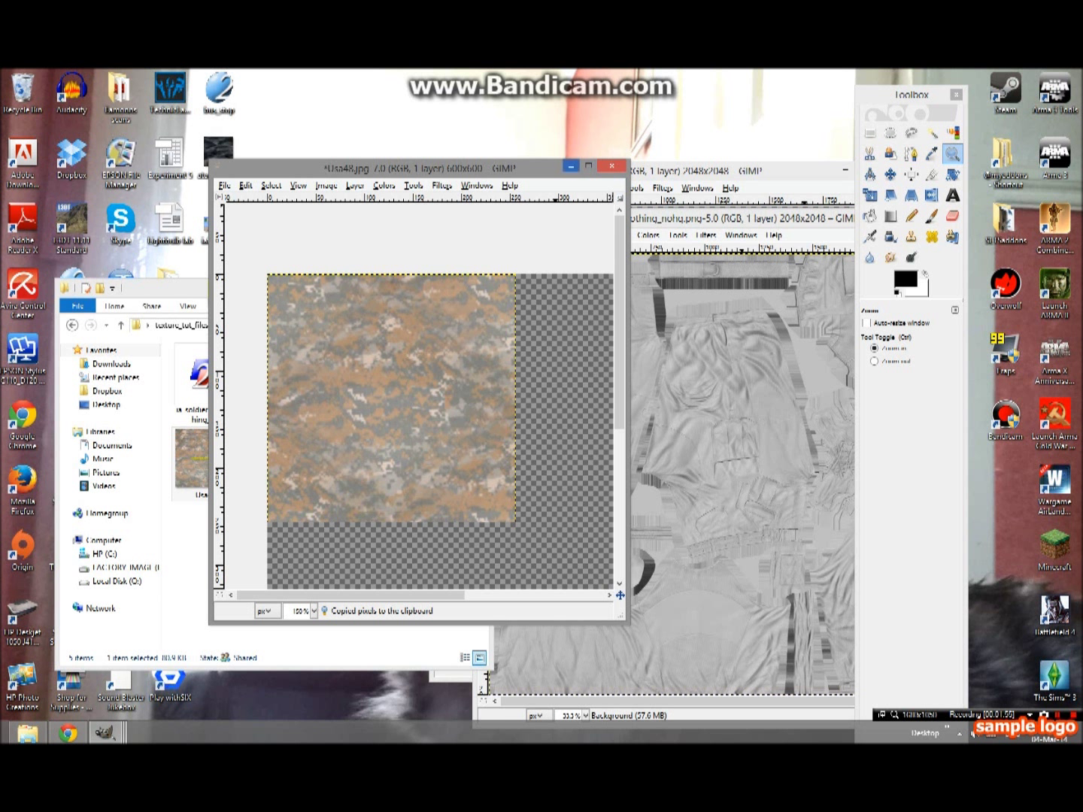
{"action": "key", "text": "ctrl+w"}
{"action": "left_click", "coordinate": [868, 216]}
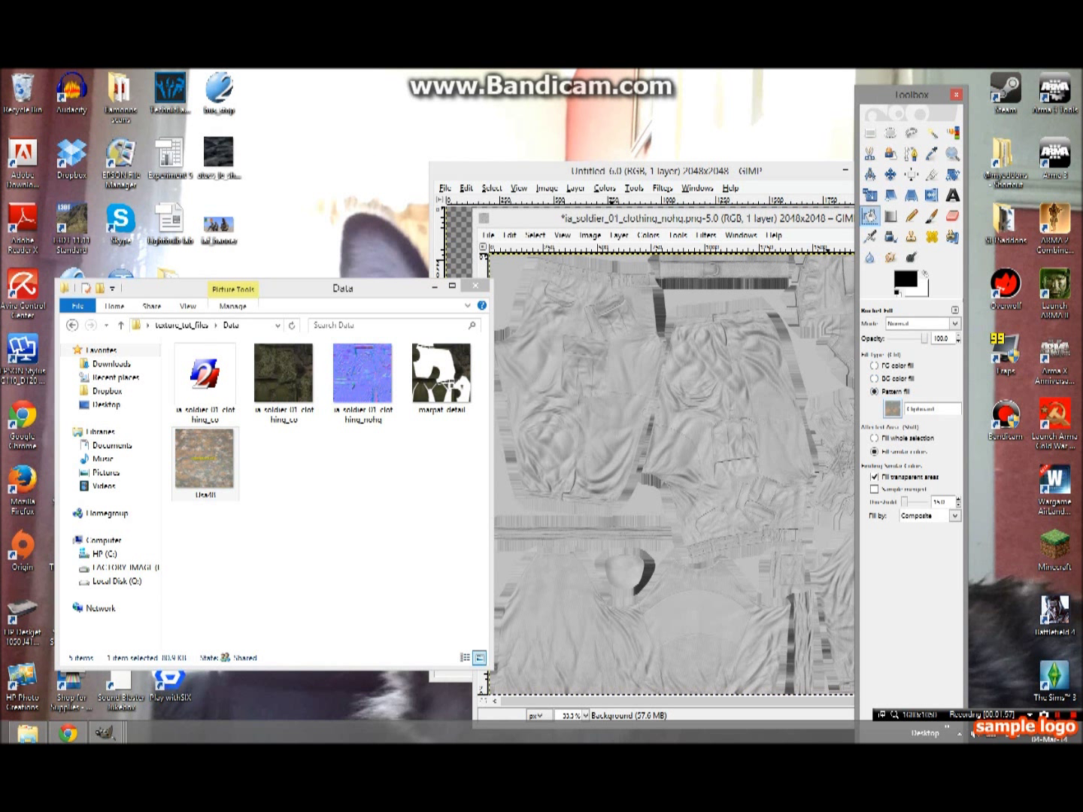
{"action": "left_click", "coordinate": [103, 733]}
{"action": "left_click", "coordinate": [575, 279]}
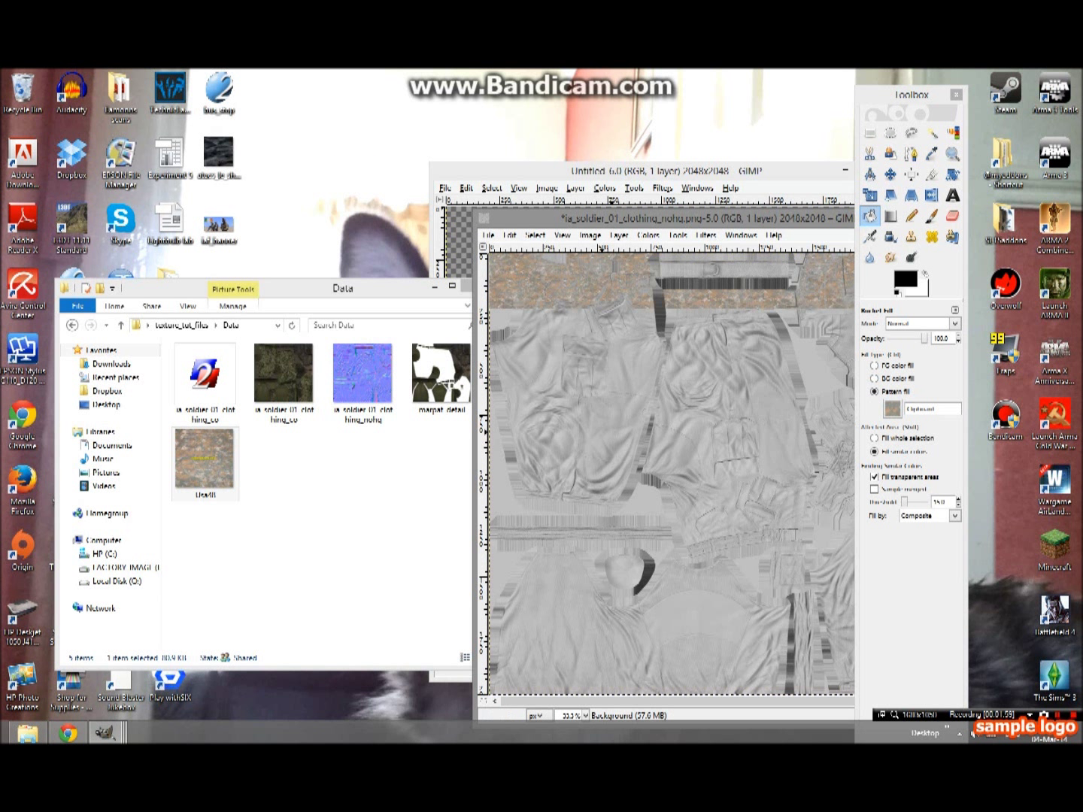
{"action": "left_click", "coordinate": [587, 357]}
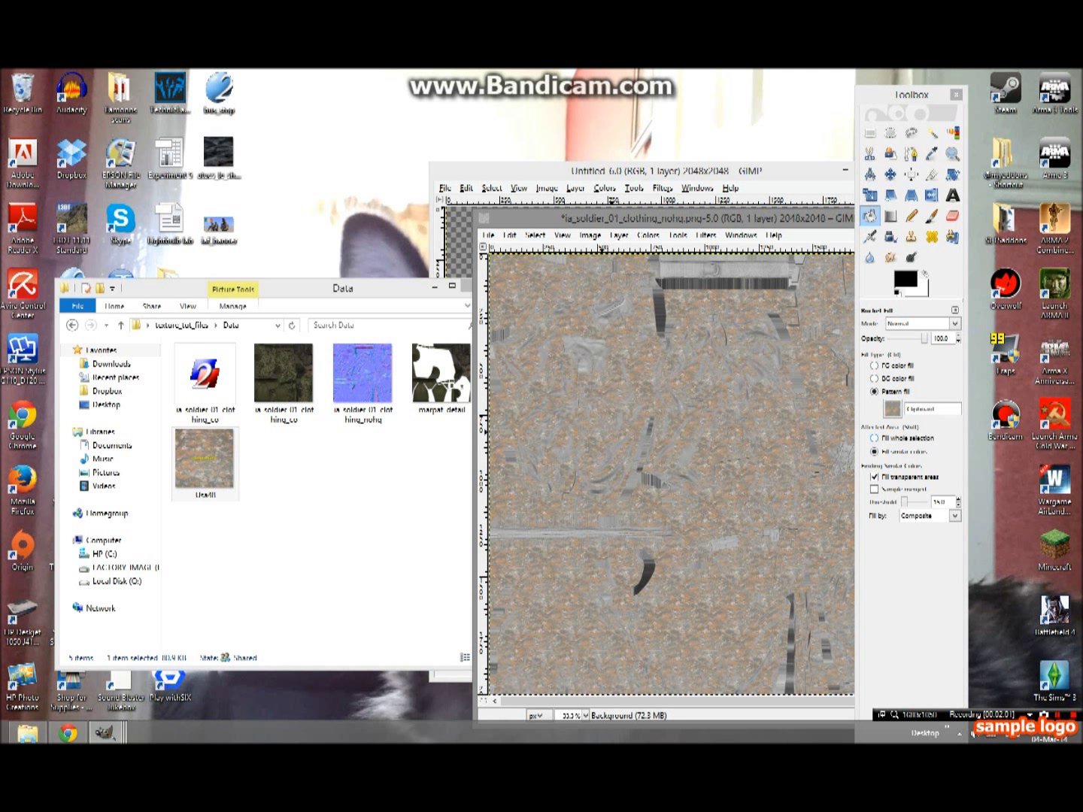
Undo the partial fills, fill the whole normal map with the camo pattern, and inspect it.
{"action": "key", "text": "ctrl+z"}
{"action": "key", "text": "ctrl+z"}
{"action": "left_click", "coordinate": [874, 439]}
{"action": "left_click", "coordinate": [592, 473]}
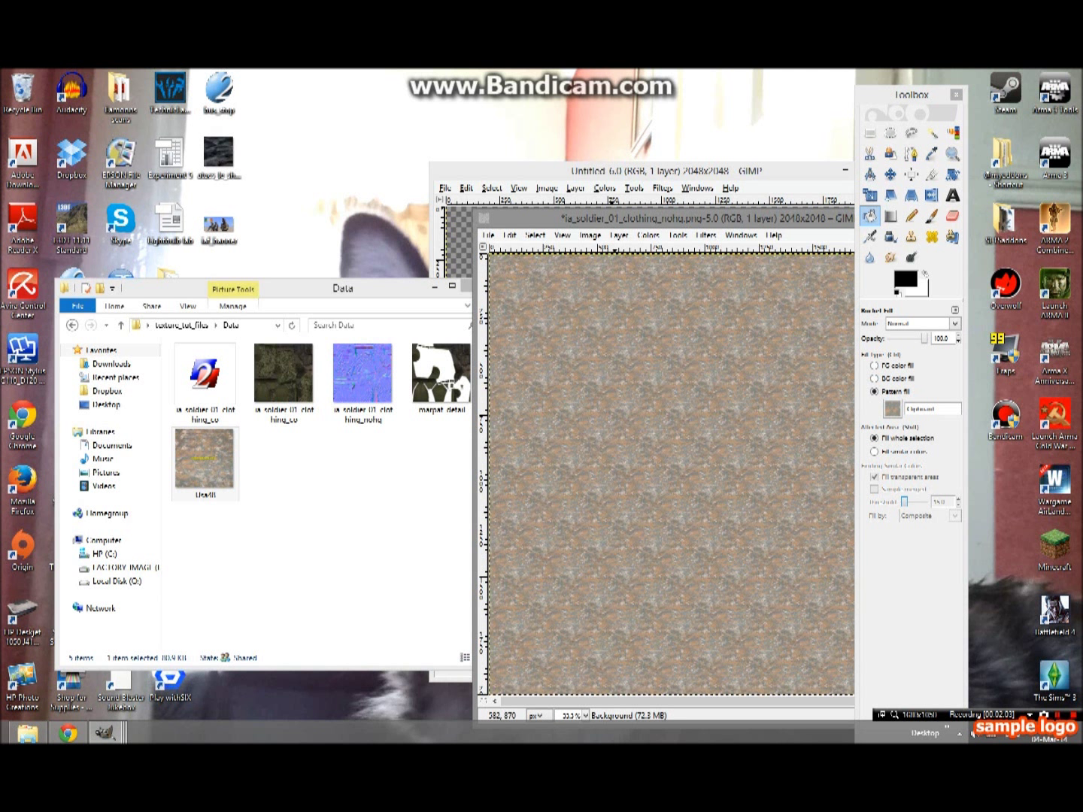
{"action": "key", "text": "z"}
{"action": "key", "text": "plus"}
{"action": "key", "text": "plus"}
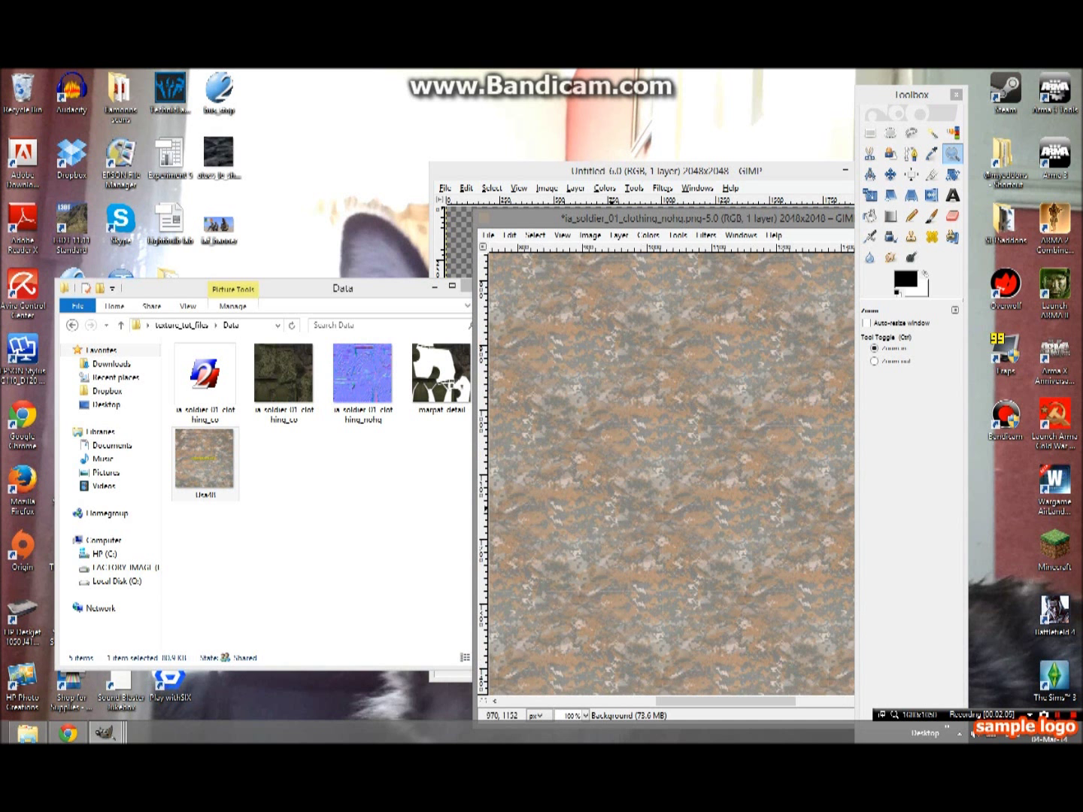
{"action": "key", "text": "plus"}
{"action": "key", "text": "plus"}
{"action": "key", "text": "plus"}
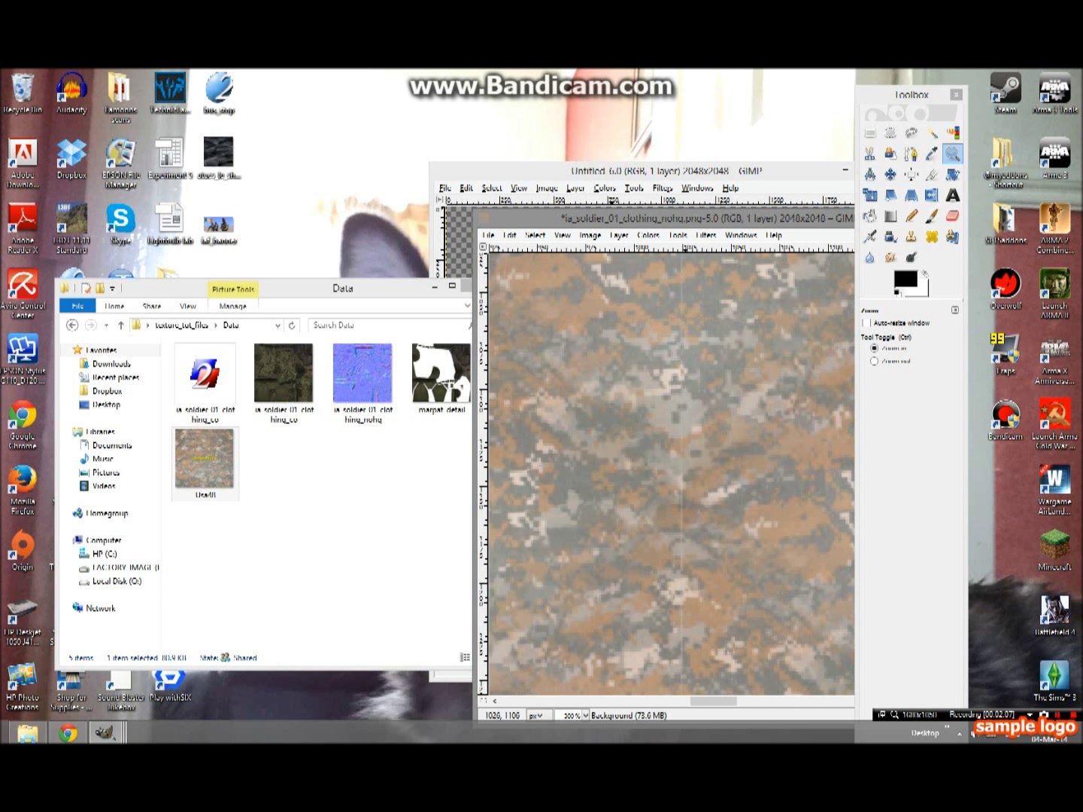
{"action": "key", "text": "minus"}
{"action": "key", "text": "minus"}
{"action": "key", "text": "minus"}
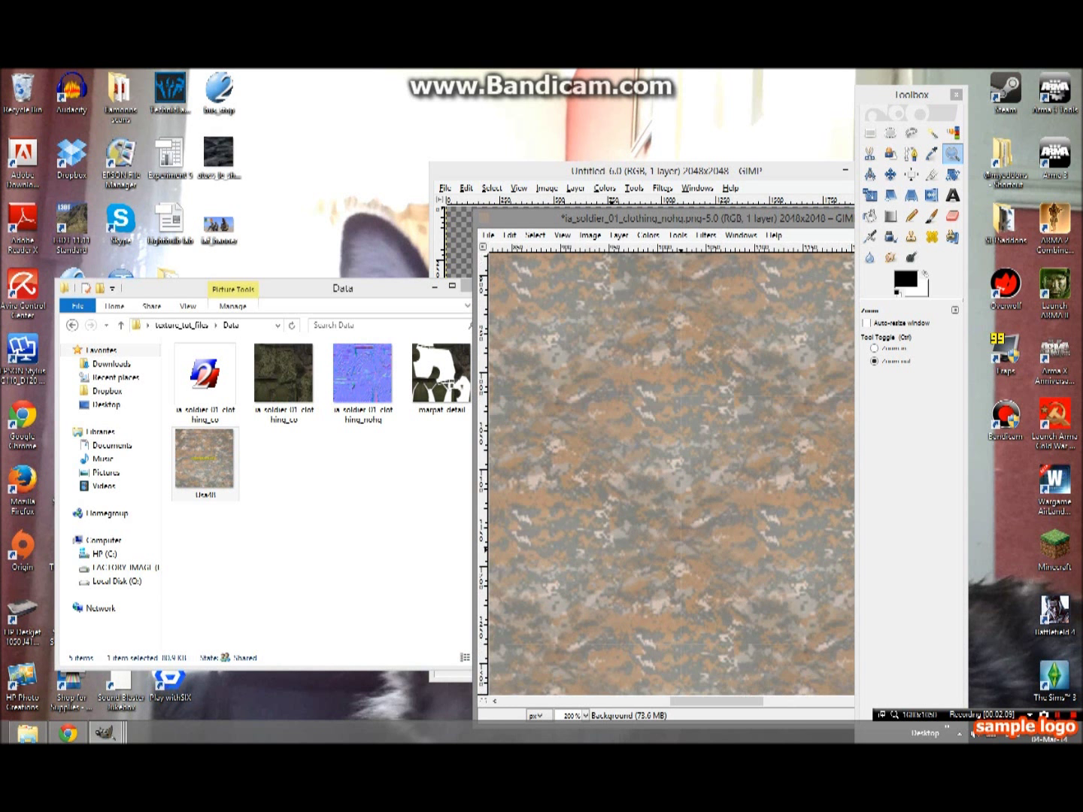
{"action": "key", "text": "minus"}
{"action": "key", "text": "minus"}
{"action": "key", "text": "minus"}
{"action": "key", "text": "minus"}
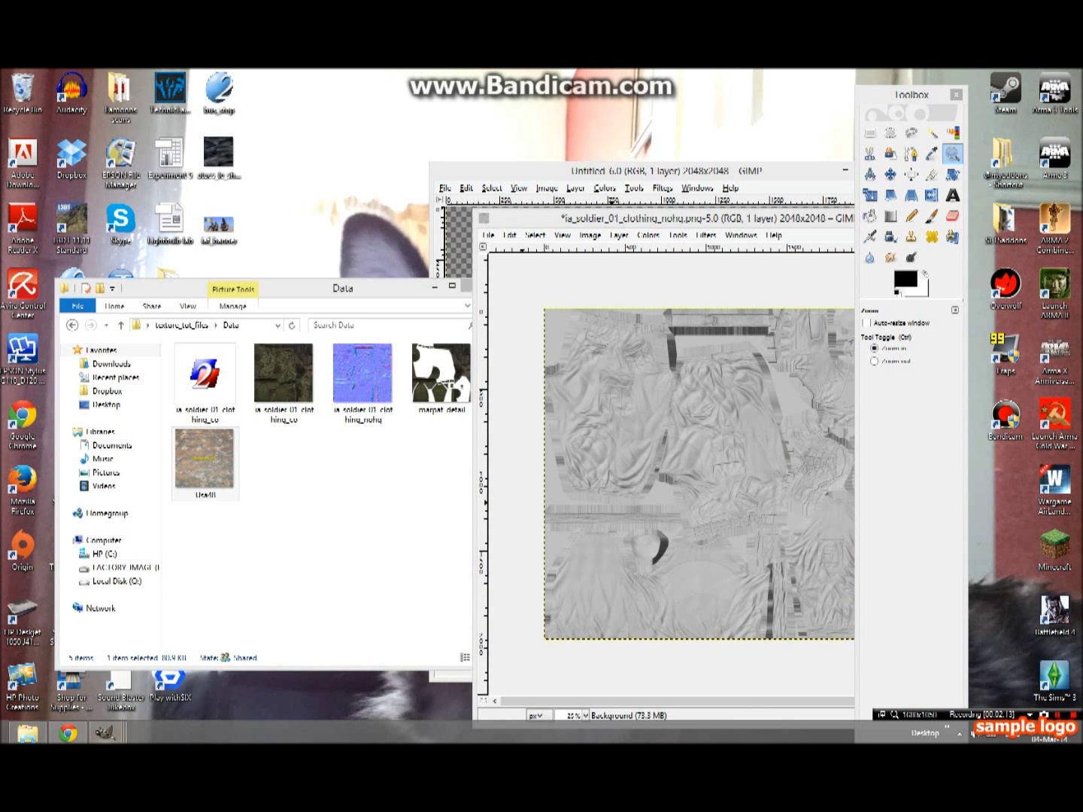
Select a 240×240 square from the top-left corner of the Usa48 camo image.
{"action": "mouse_move", "coordinate": [105, 733]}
{"action": "left_click", "coordinate": [643, 664]}
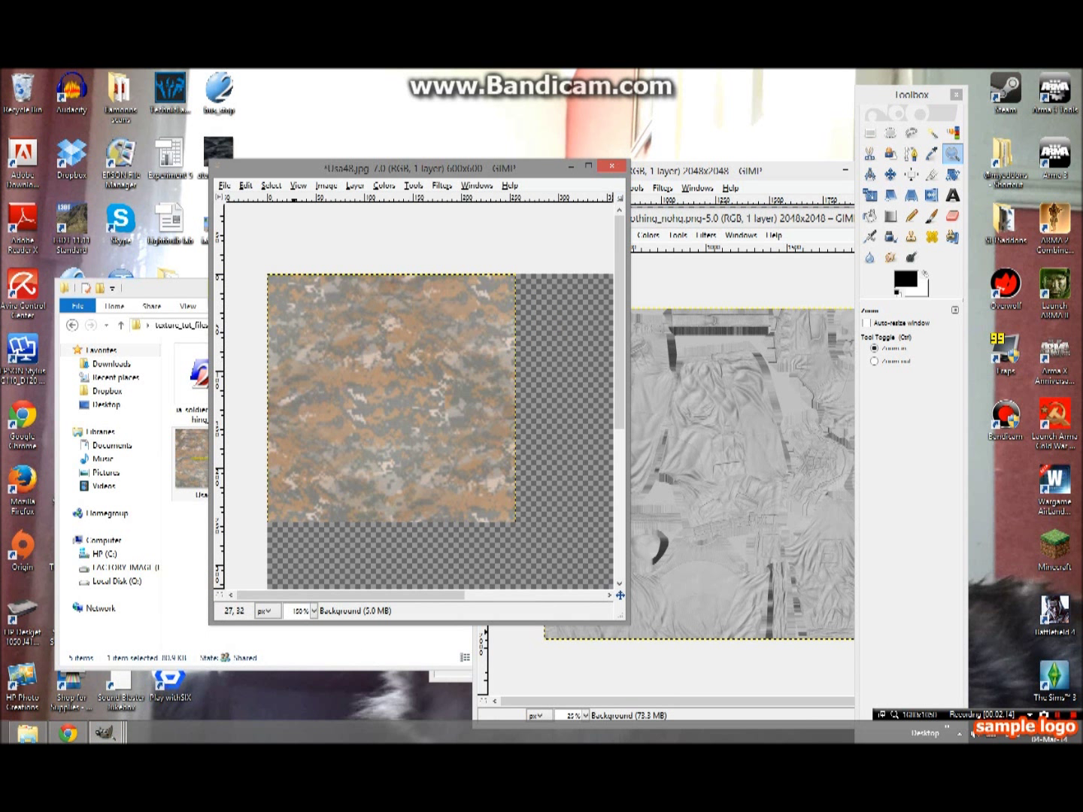
{"action": "key", "text": "r"}
{"action": "left_click_drag", "start_coordinate": [270, 277], "coordinate": [273, 343]}
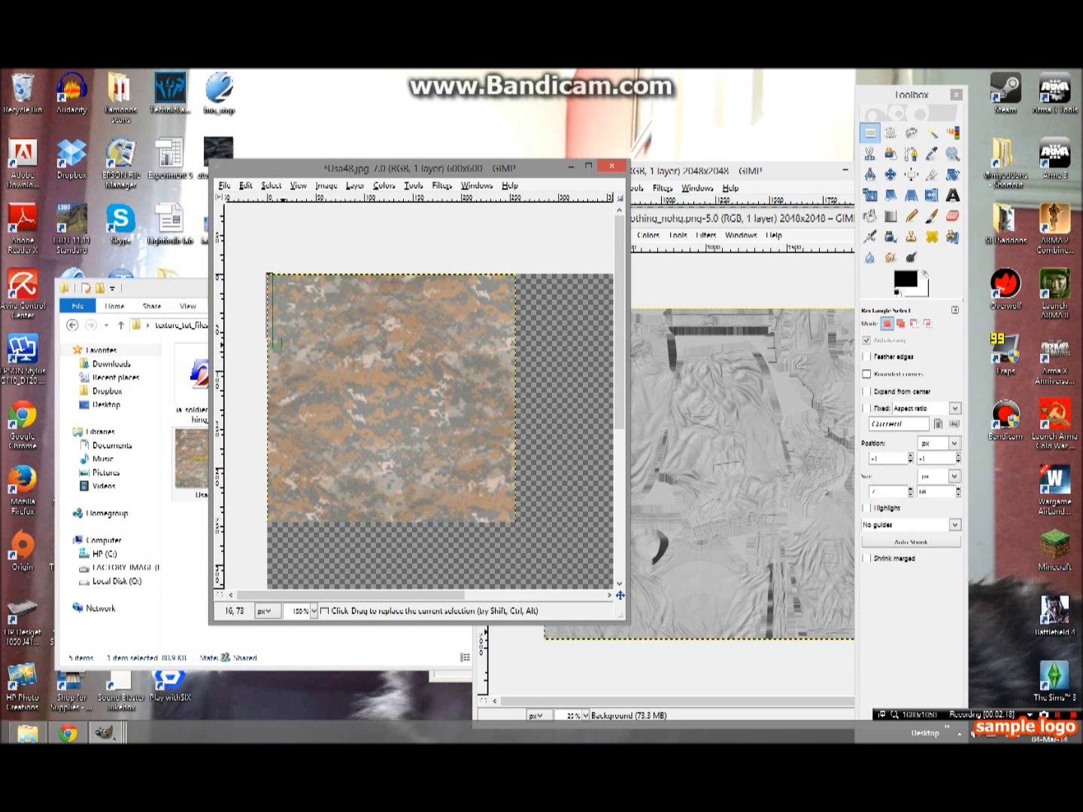
{"action": "left_click", "coordinate": [278, 334]}
{"action": "left_click_drag", "start_coordinate": [271, 278], "coordinate": [515, 521]}
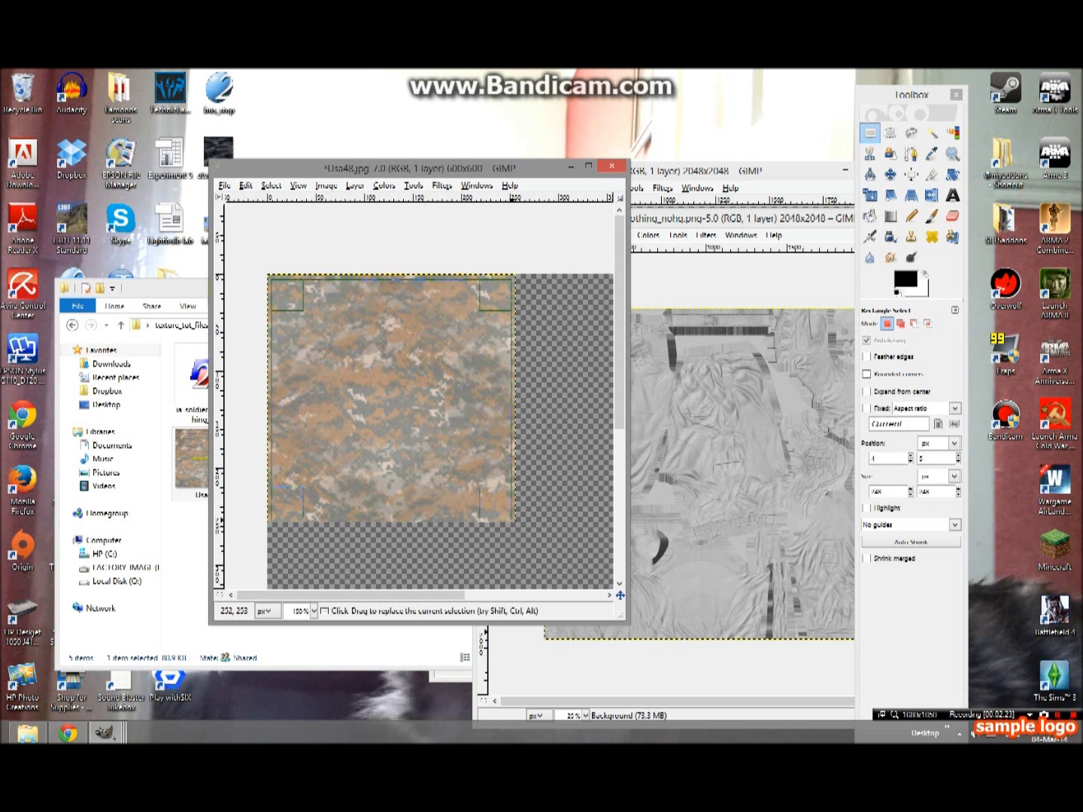
{"action": "left_click", "coordinate": [280, 304]}
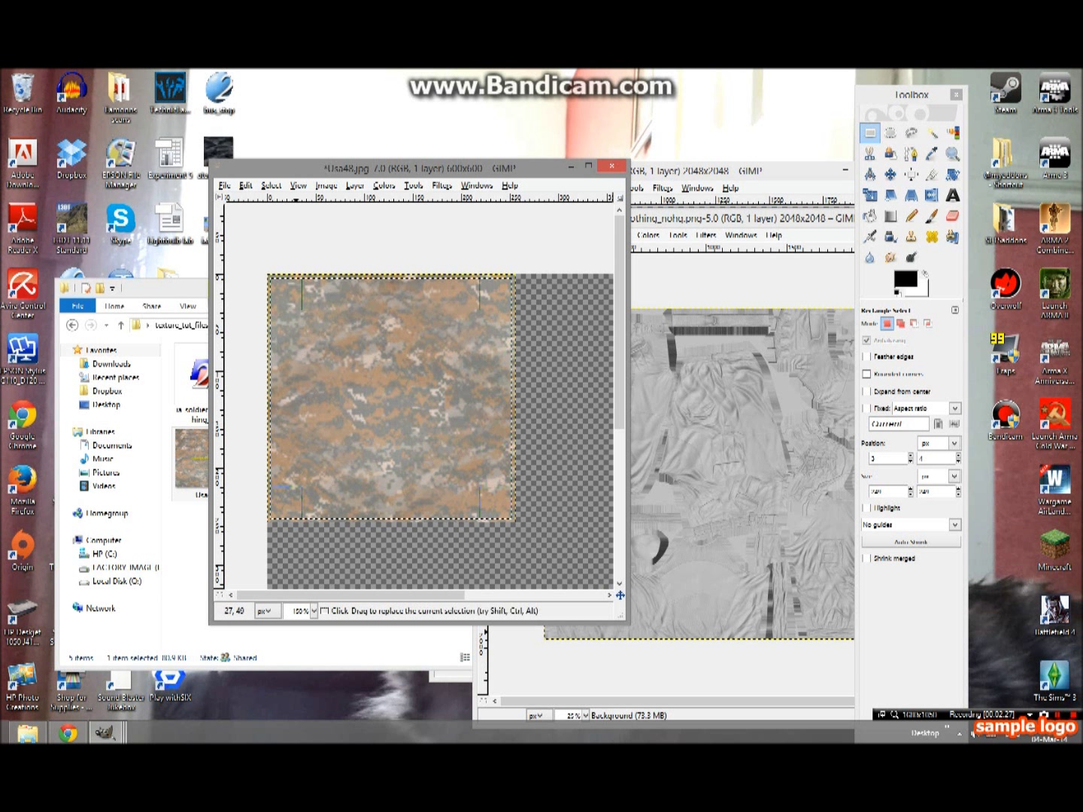
Copy the camo square and bucket-fill the 2048×2048 Untitled image with it as a pattern.
{"action": "key", "text": "ctrl+c"}
{"action": "left_click", "coordinate": [571, 165]}
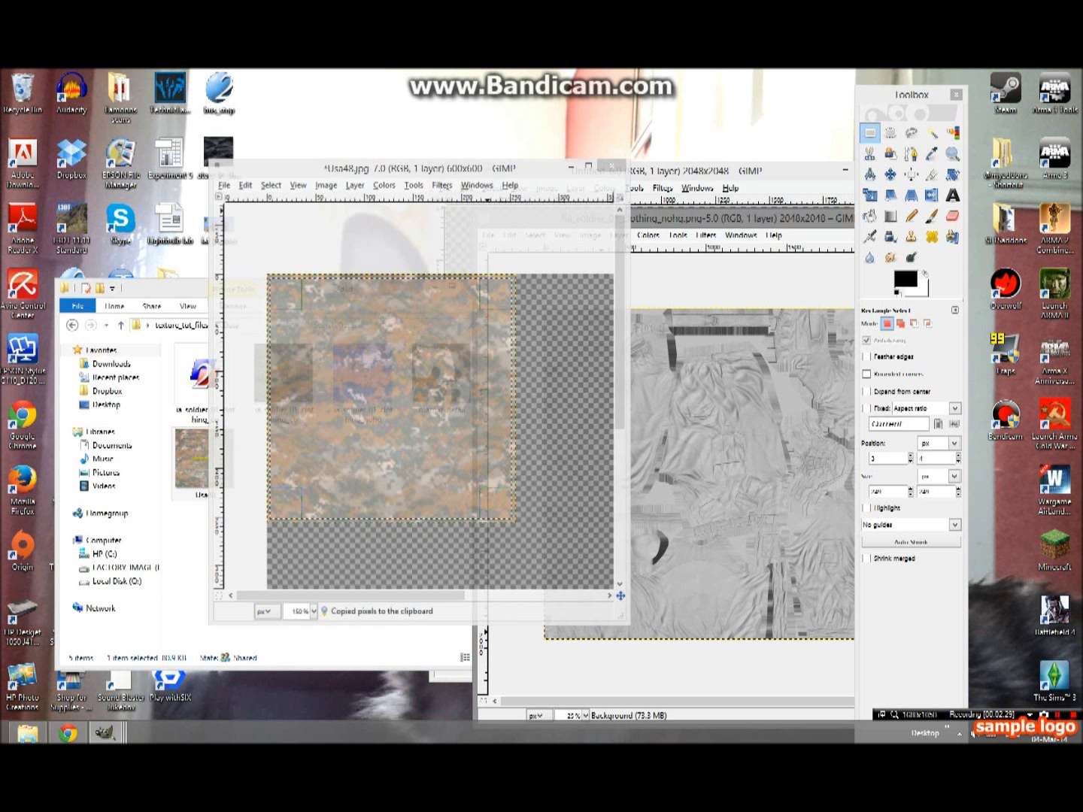
{"action": "left_click_drag", "start_coordinate": [647, 169], "coordinate": [508, 169]}
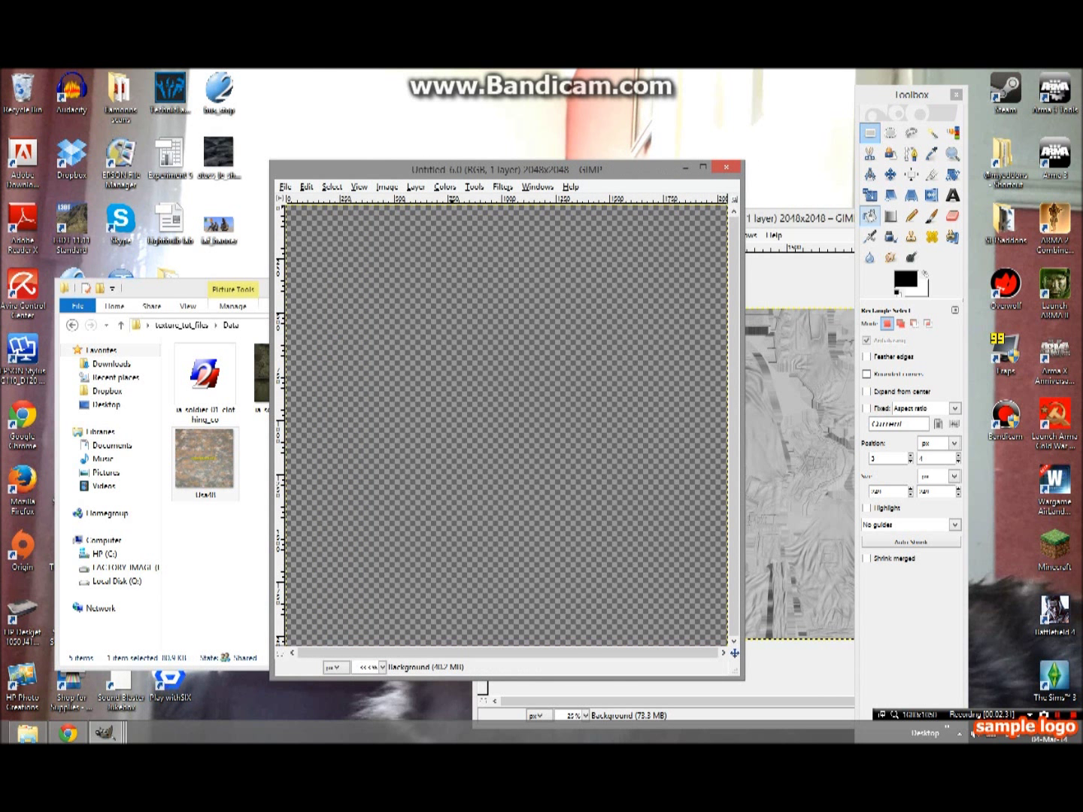
{"action": "left_click", "coordinate": [870, 216]}
{"action": "left_click", "coordinate": [508, 424]}
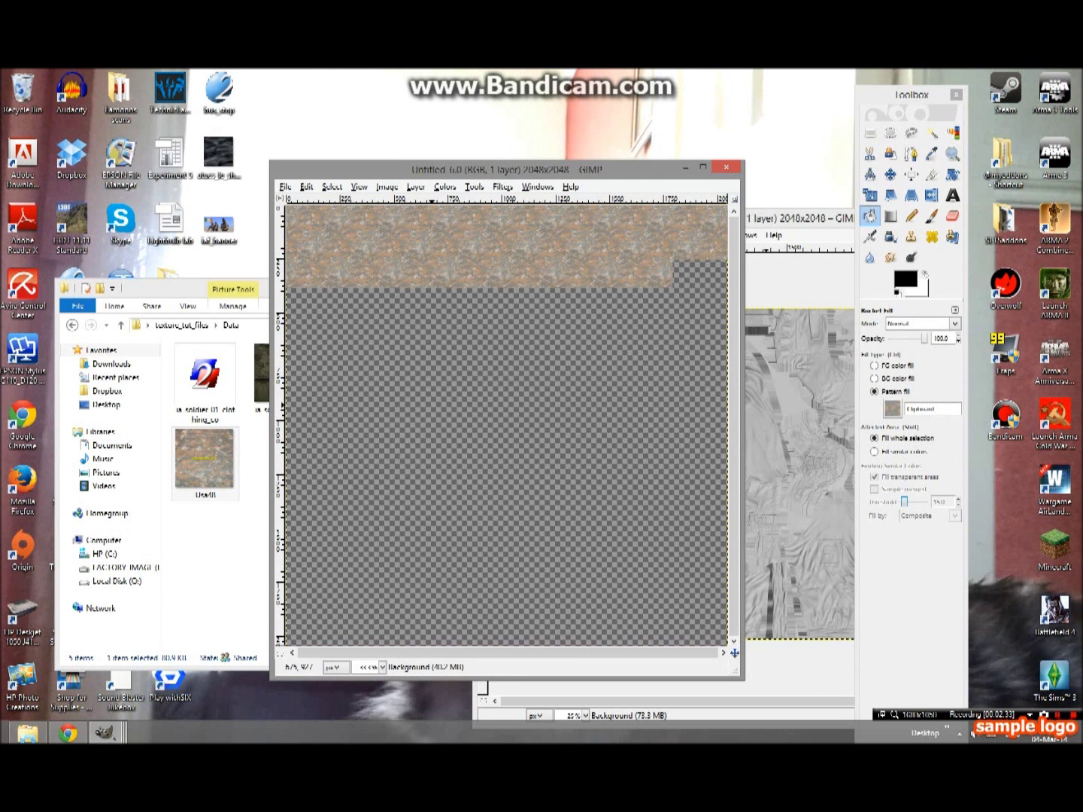
{"action": "left_click", "coordinate": [951, 153]}
{"action": "left_click", "coordinate": [507, 423]}
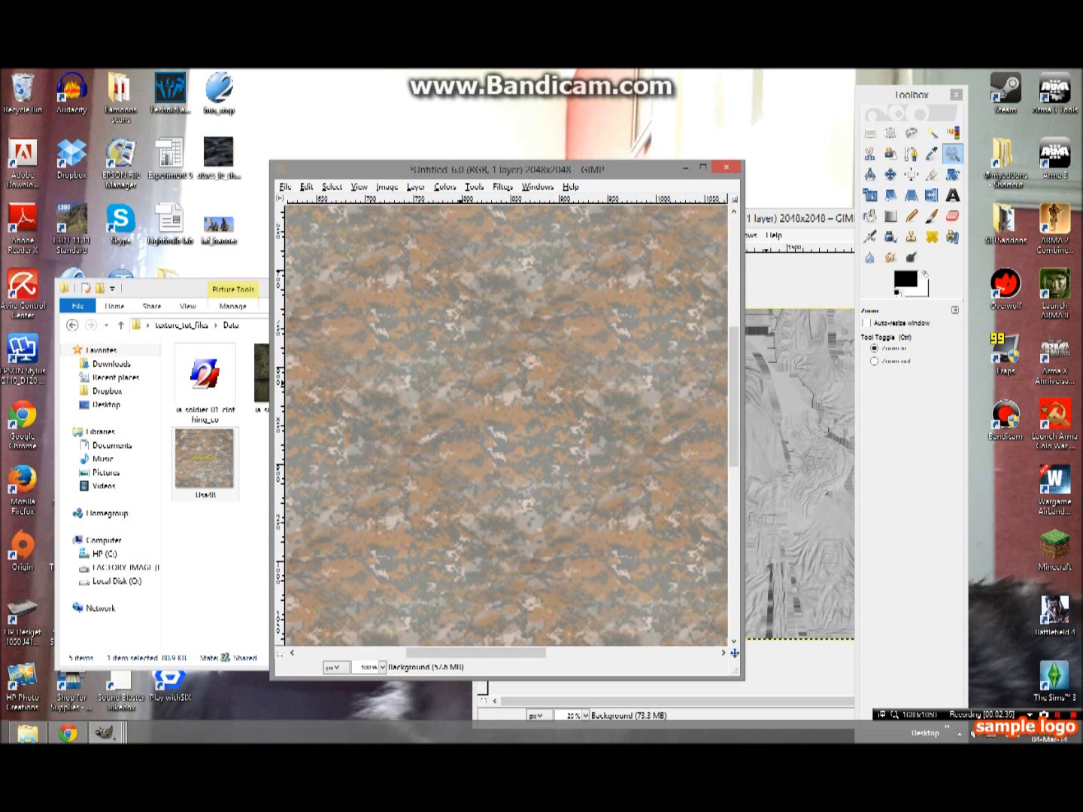
{"action": "left_click", "coordinate": [518, 448], "text": "ctrl"}
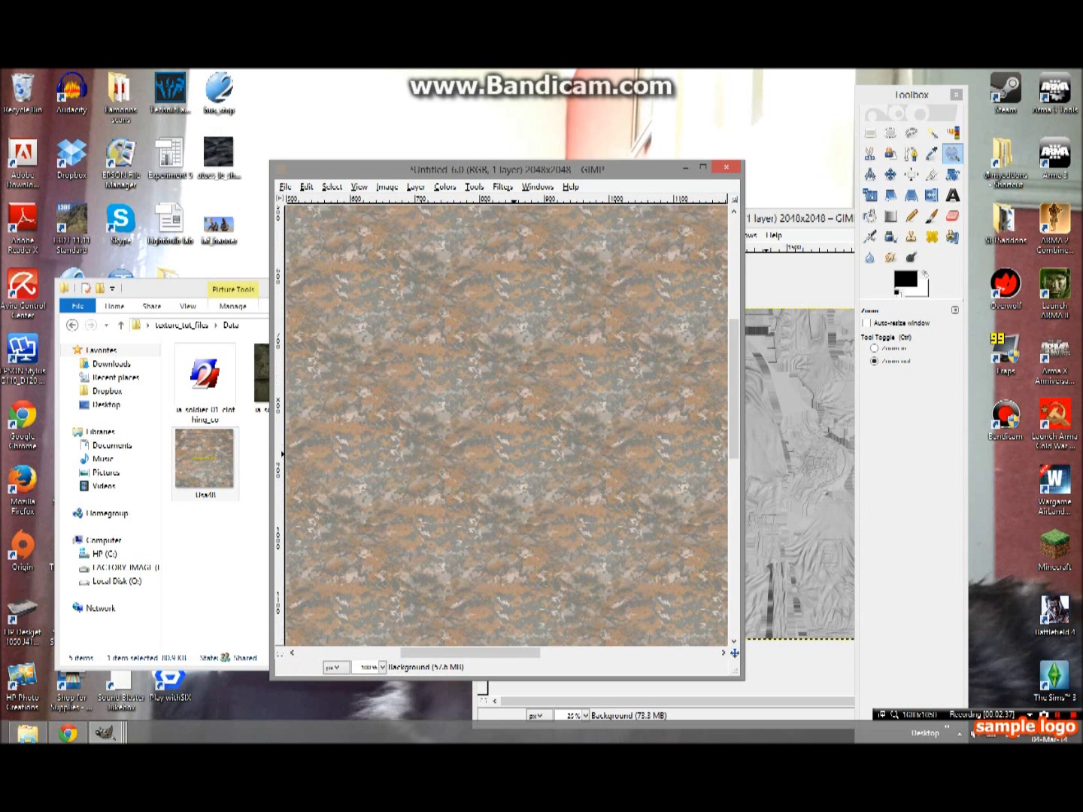
{"action": "left_click", "coordinate": [519, 449], "text": "ctrl"}
Copy the grey soldier normal map and paste it onto the Untitled camo image.
{"action": "left_click", "coordinate": [799, 423]}
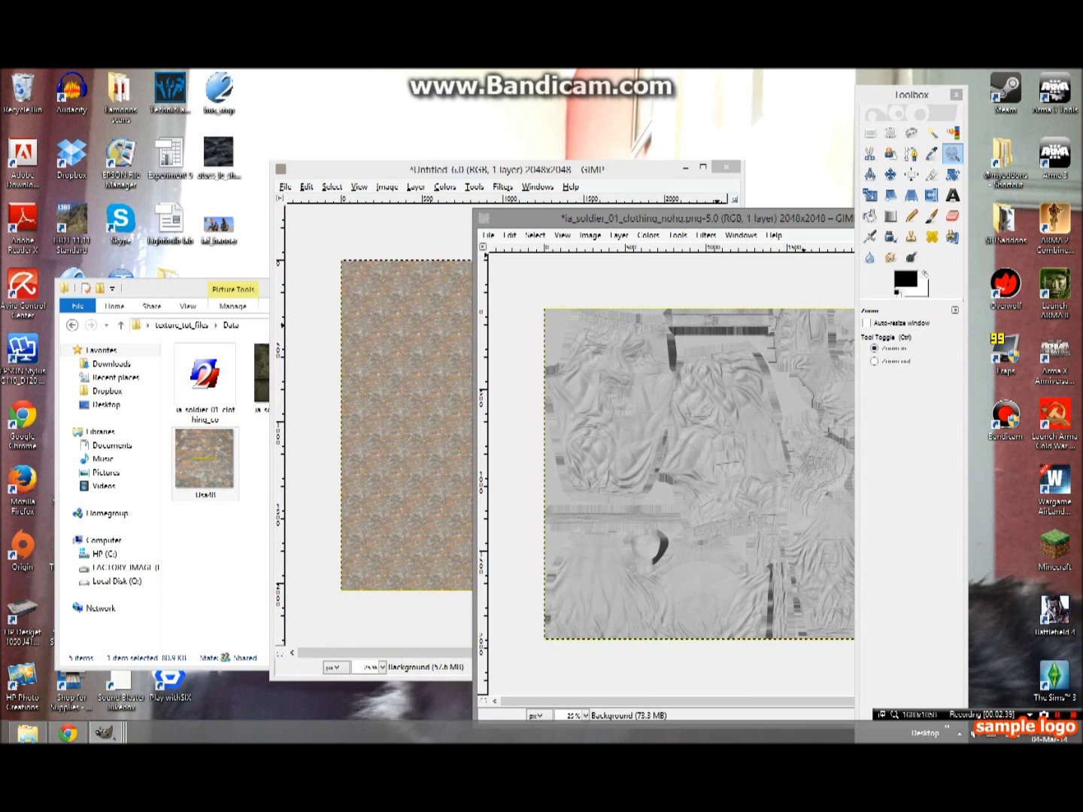
{"action": "key", "text": "ctrl+c"}
{"action": "left_click", "coordinate": [595, 193]}
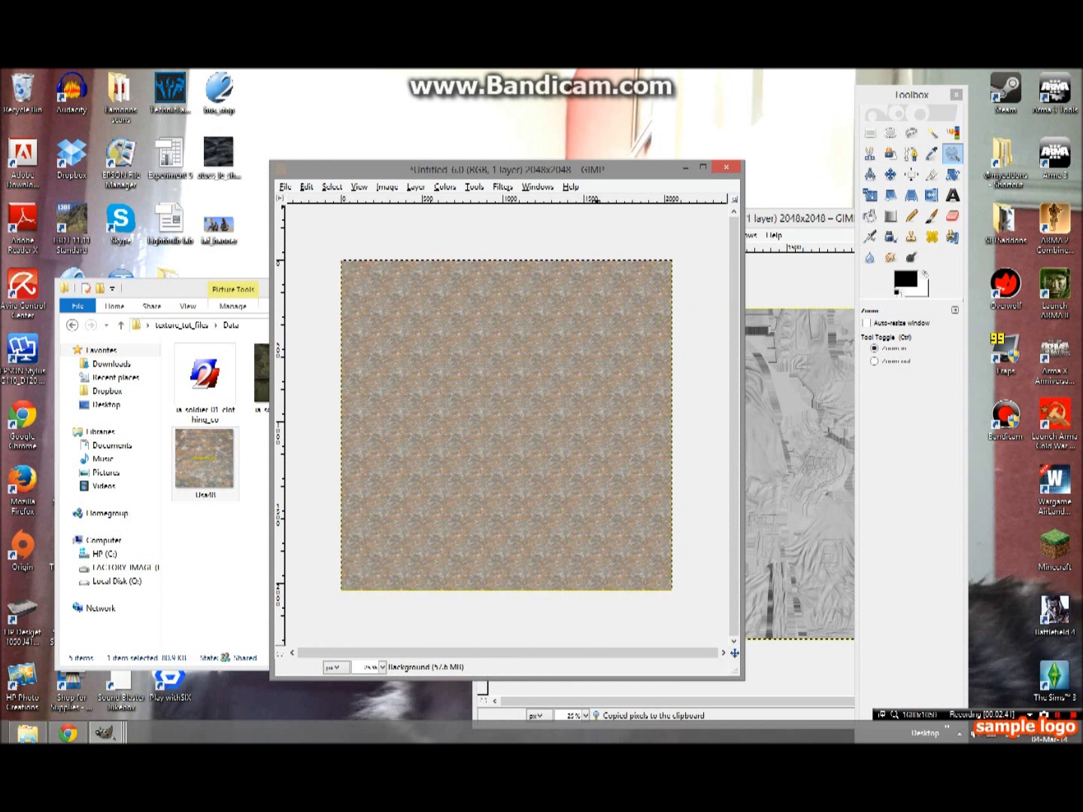
{"action": "key", "text": "ctrl+v"}
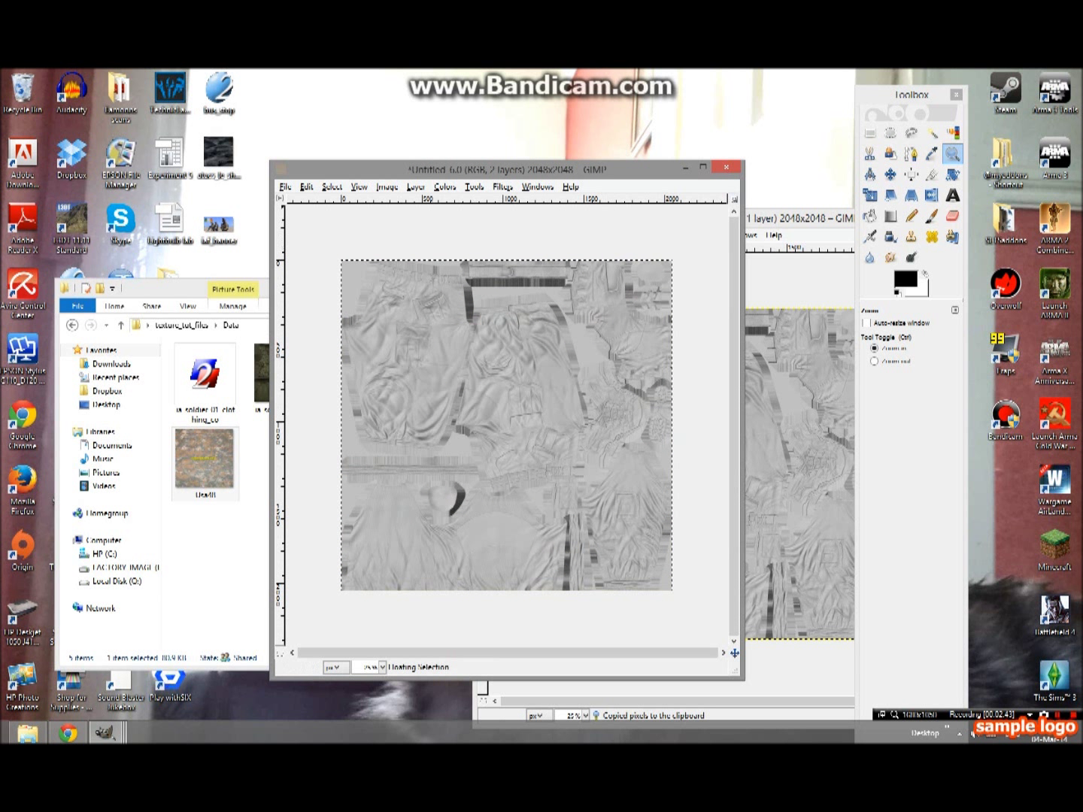
Make the pasted map's white transparent with Color to Alpha, anchor it, and zoom in.
{"action": "left_click", "coordinate": [415, 186]}
{"action": "mouse_move", "coordinate": [446, 313]}
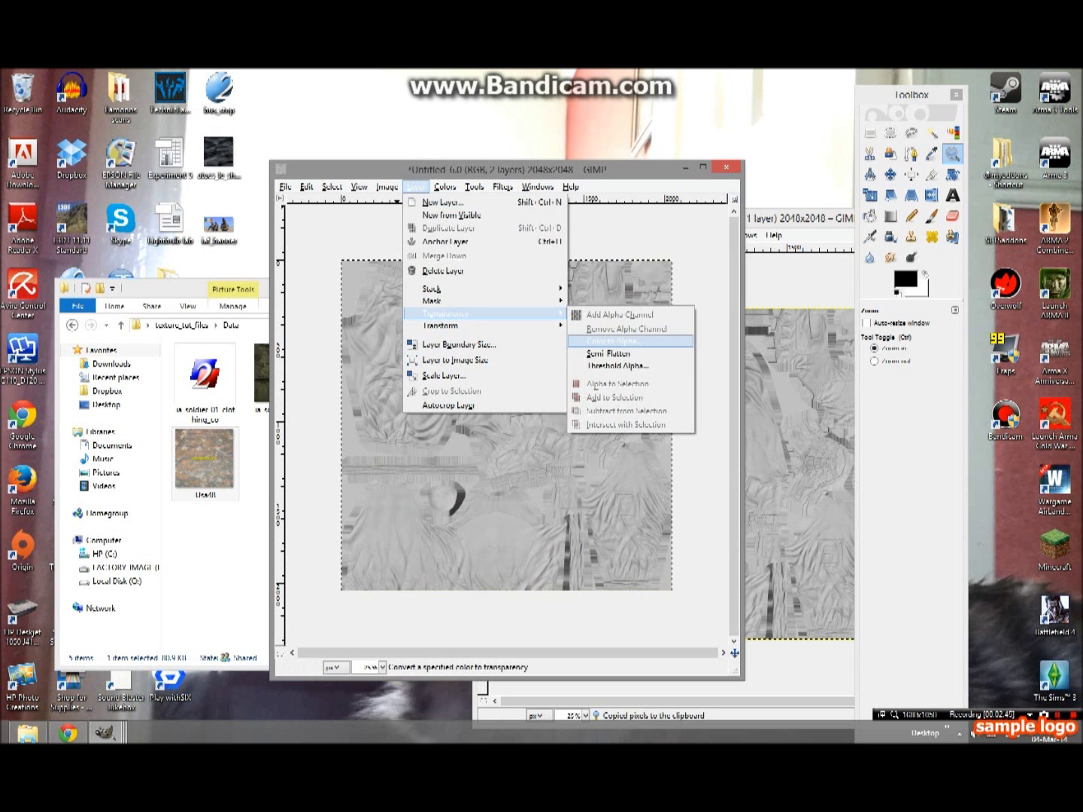
{"action": "left_click", "coordinate": [626, 340]}
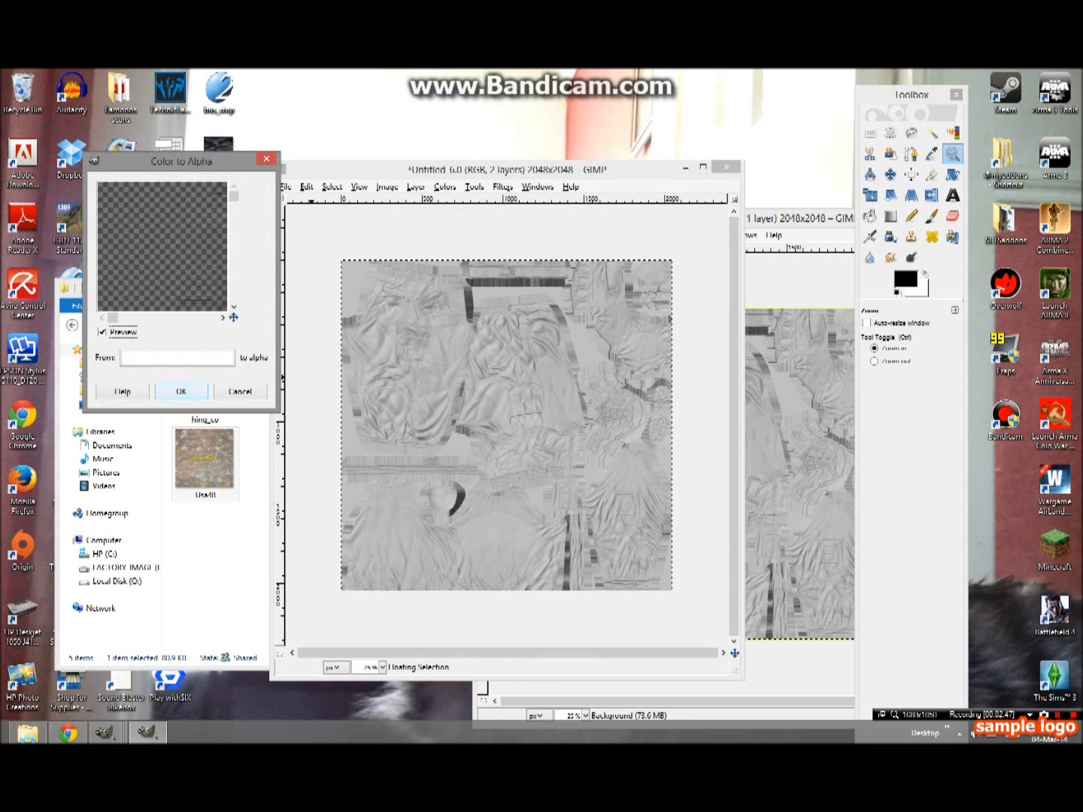
{"action": "left_click", "coordinate": [178, 389]}
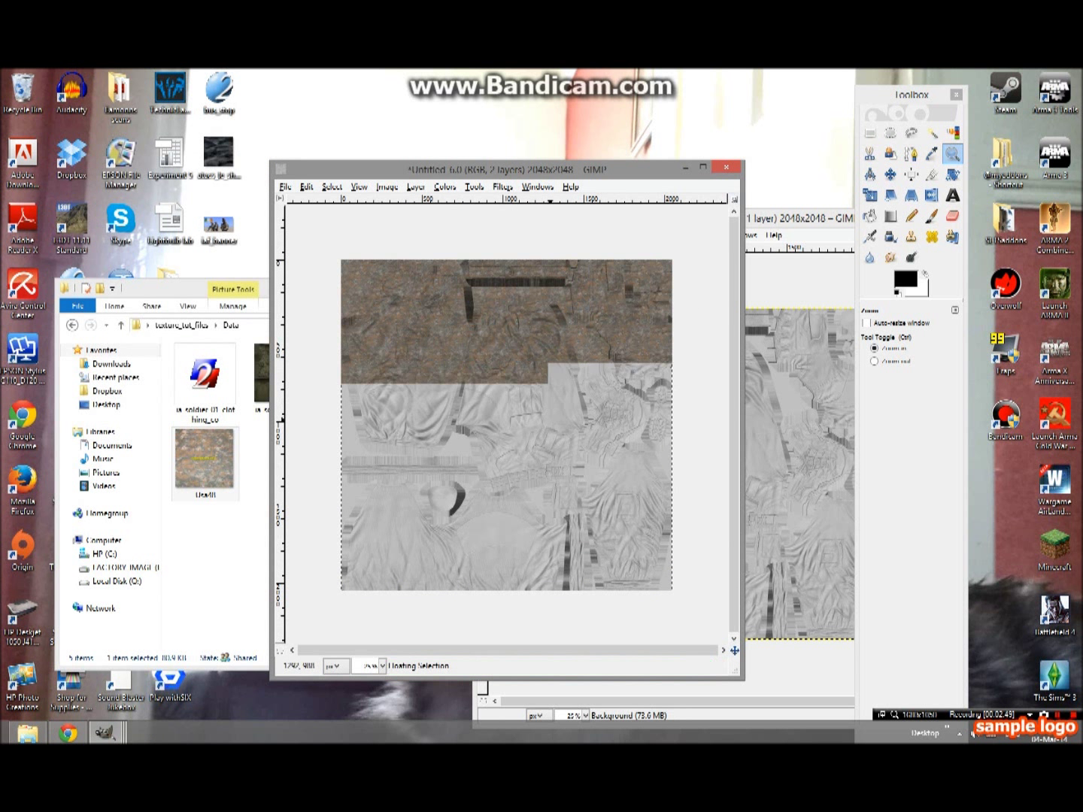
{"action": "key", "text": "r"}
{"action": "key", "text": "ctrl+h"}
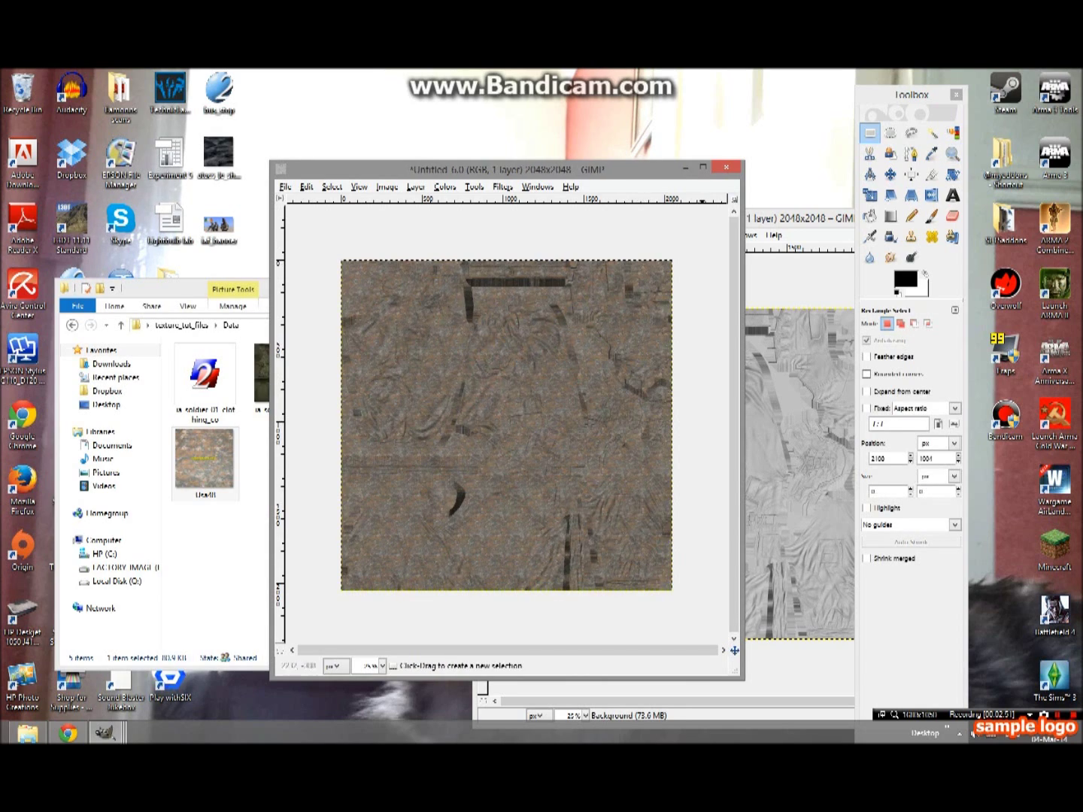
{"action": "key", "text": "super+Up"}
{"action": "key", "text": "z"}
{"action": "left_click", "coordinate": [499, 347]}
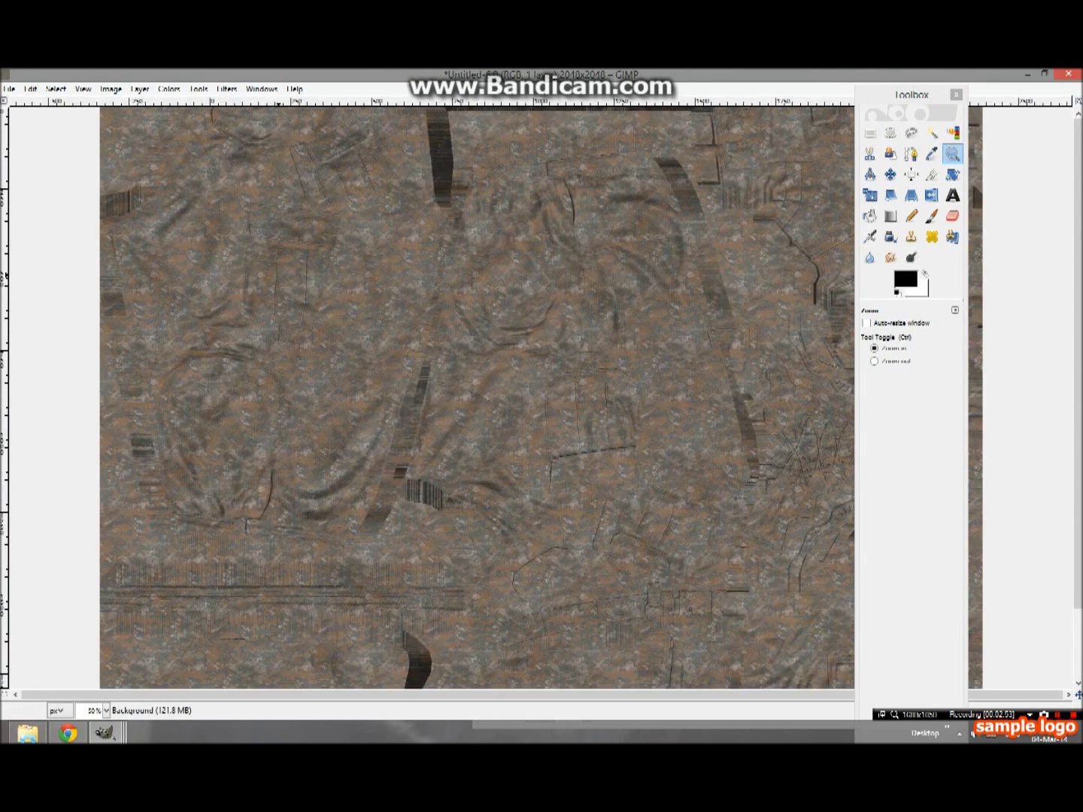
Raise the camo texture's brightness to about 50 and contrast to about 42.
{"action": "left_click", "coordinate": [500, 346]}
{"action": "scroll", "coordinate": [431, 398], "scroll_direction": "left", "scroll_amount": 5}
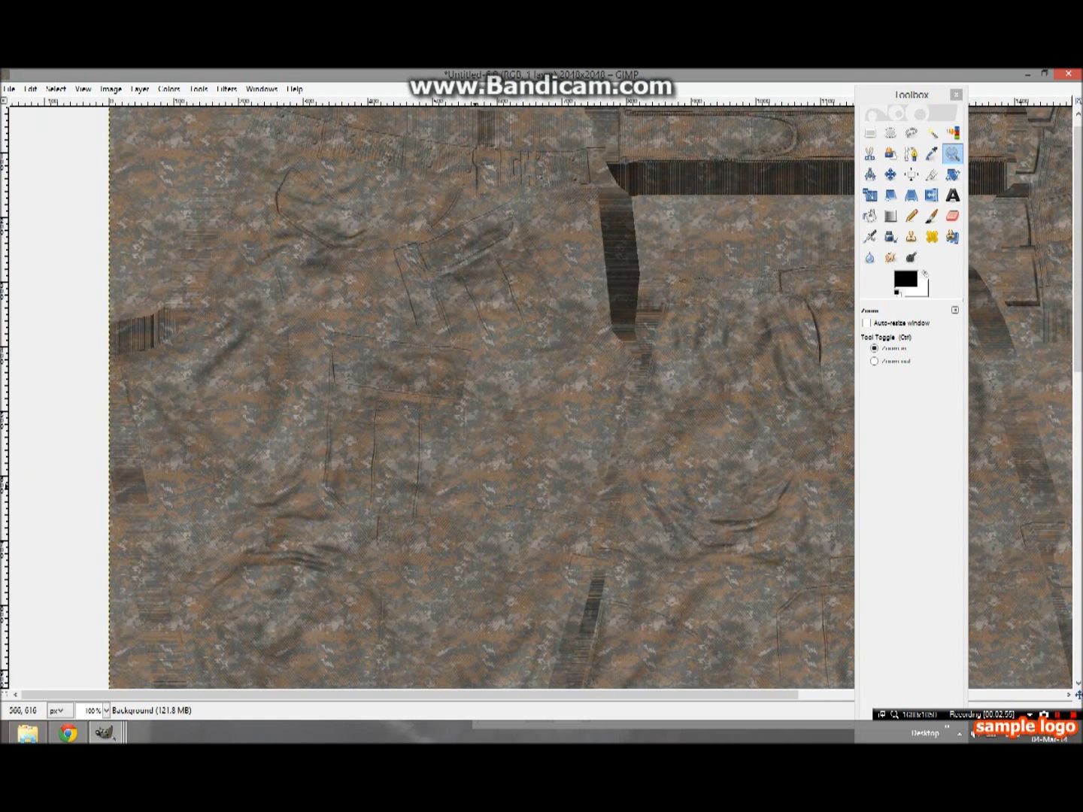
{"action": "key", "text": "minus"}
{"action": "key", "text": "minus"}
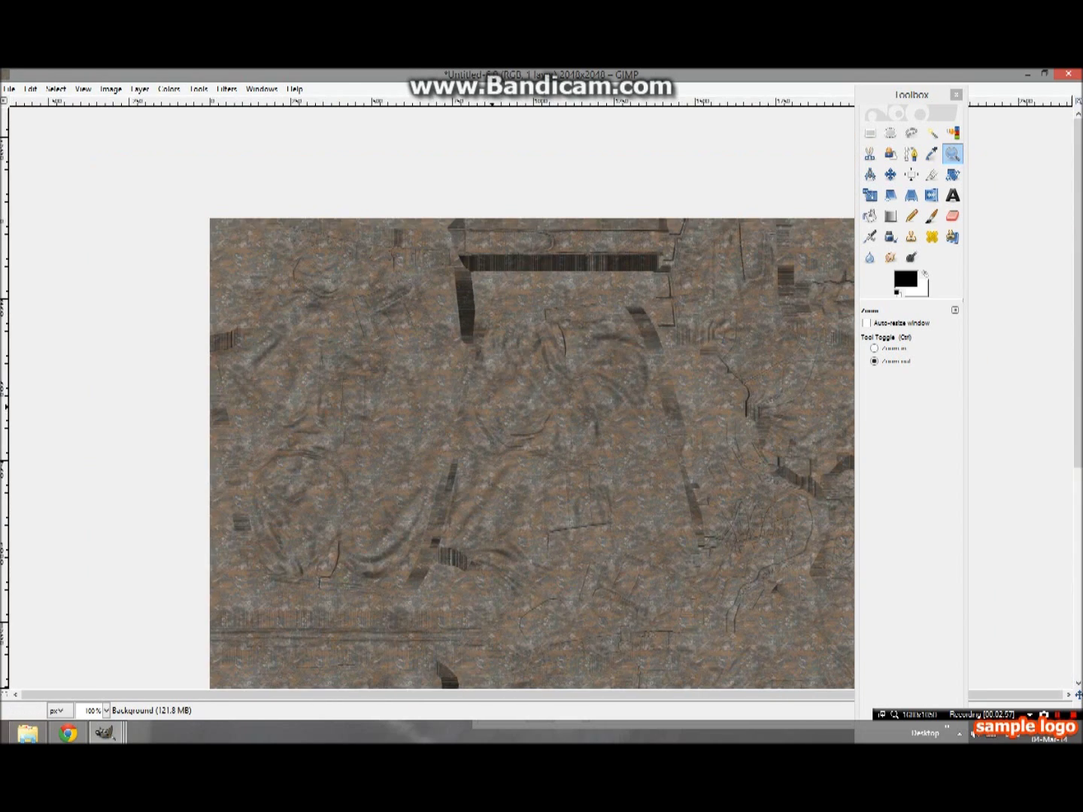
{"action": "left_click", "coordinate": [168, 88]}
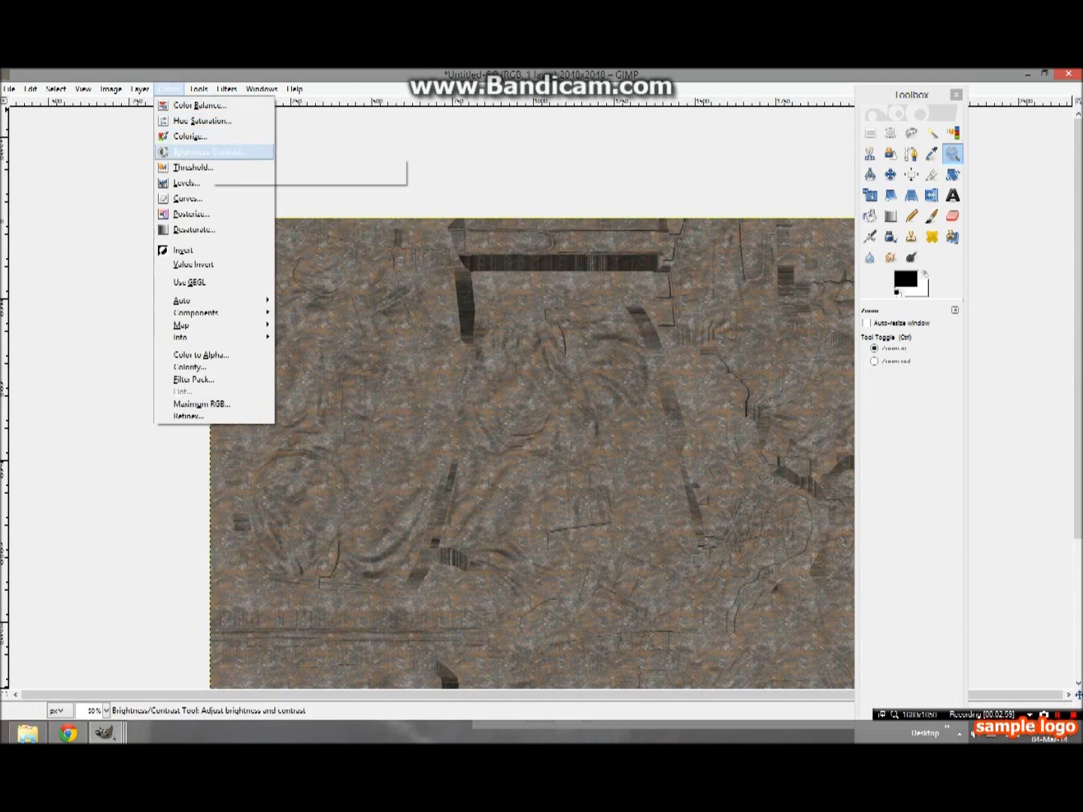
{"action": "left_click", "coordinate": [182, 145]}
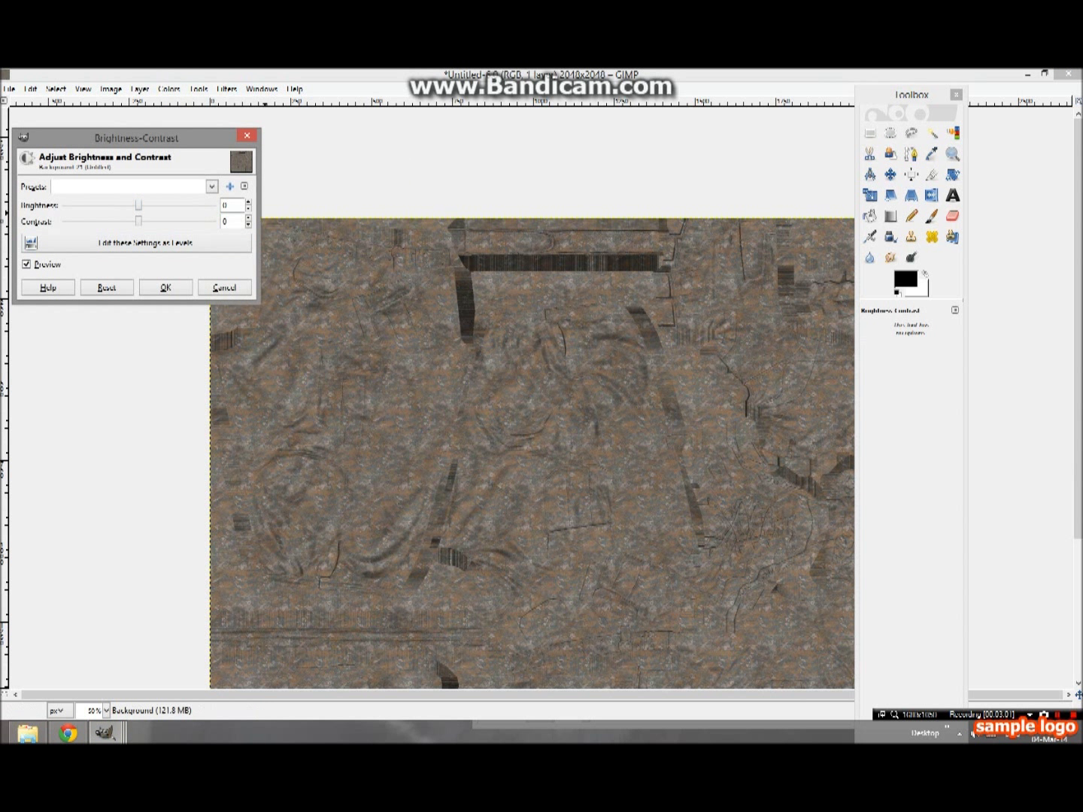
{"action": "mouse_move", "coordinate": [138, 205]}
{"action": "left_mouse_down"}
{"action": "mouse_move", "coordinate": [173, 205]}
{"action": "mouse_move", "coordinate": [167, 221]}
{"action": "left_mouse_up"}
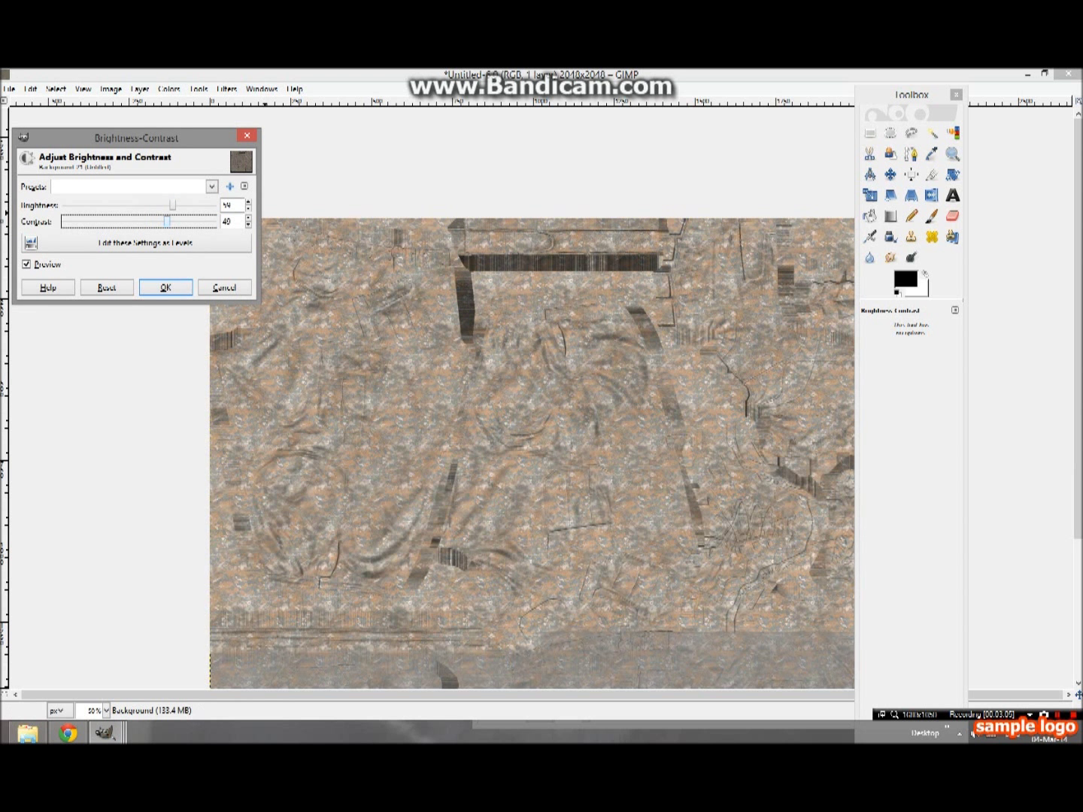
{"action": "left_click", "coordinate": [212, 185]}
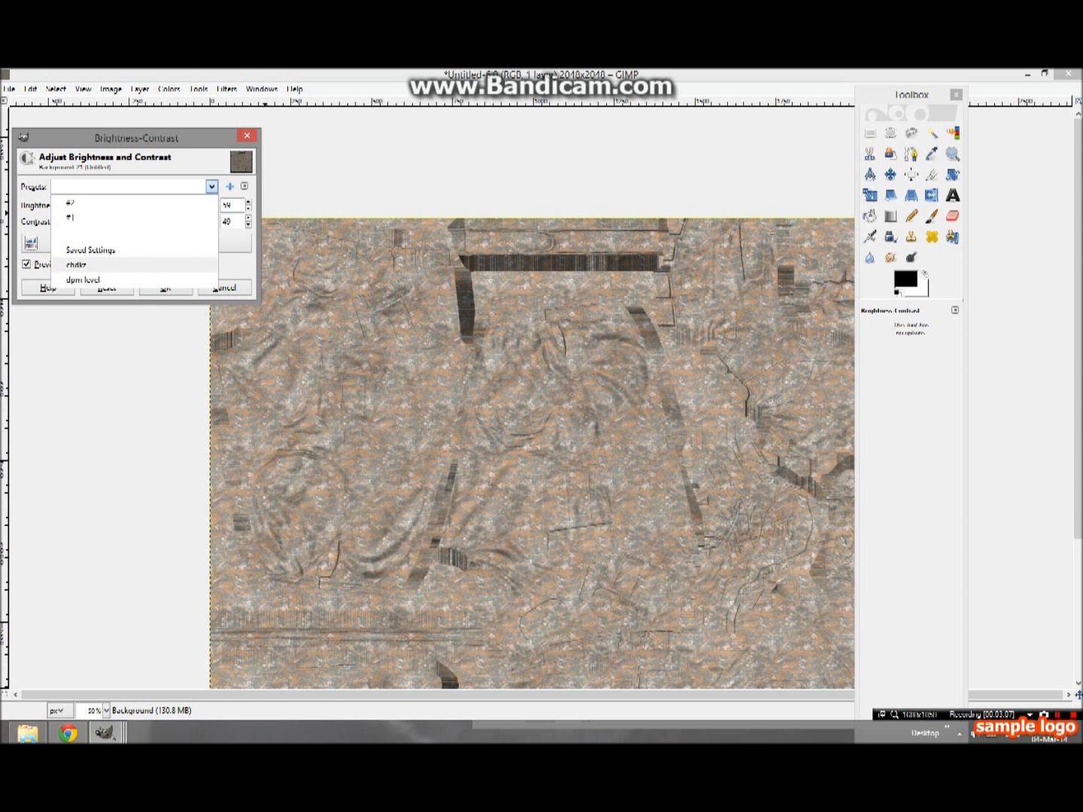
{"action": "left_click", "coordinate": [127, 245]}
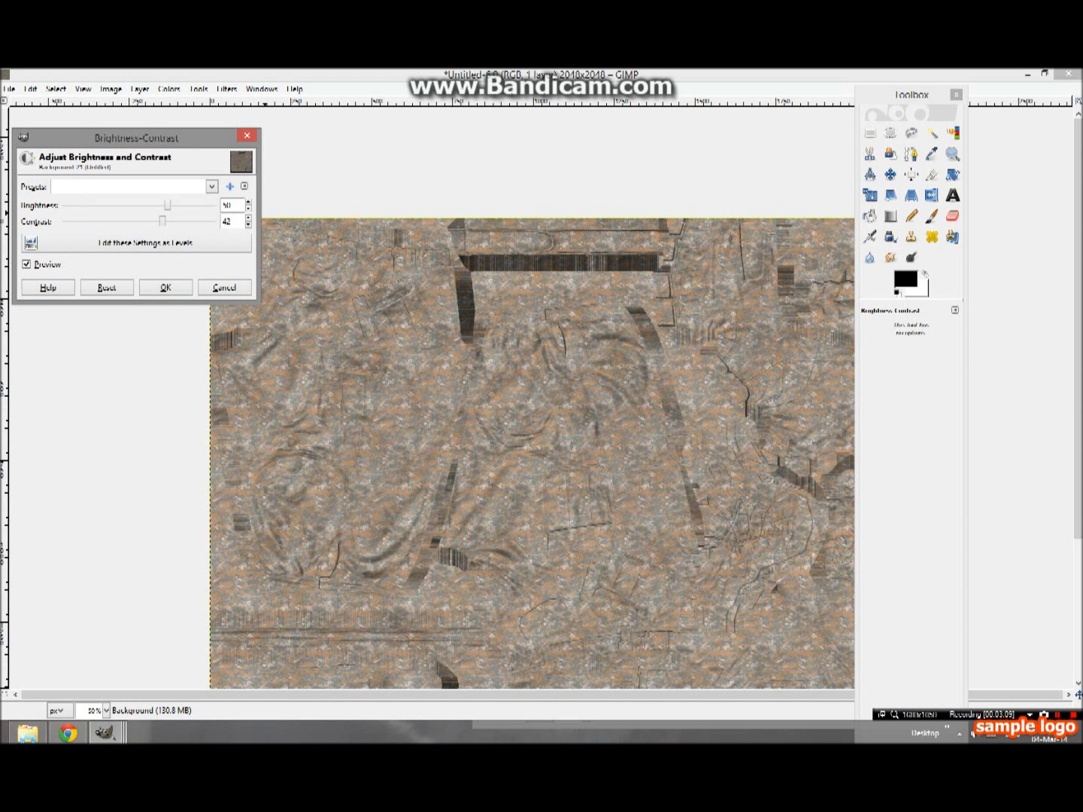
{"action": "left_click", "coordinate": [166, 288]}
{"action": "scroll", "coordinate": [233, 593], "scroll_direction": "down", "scroll_amount": 3}
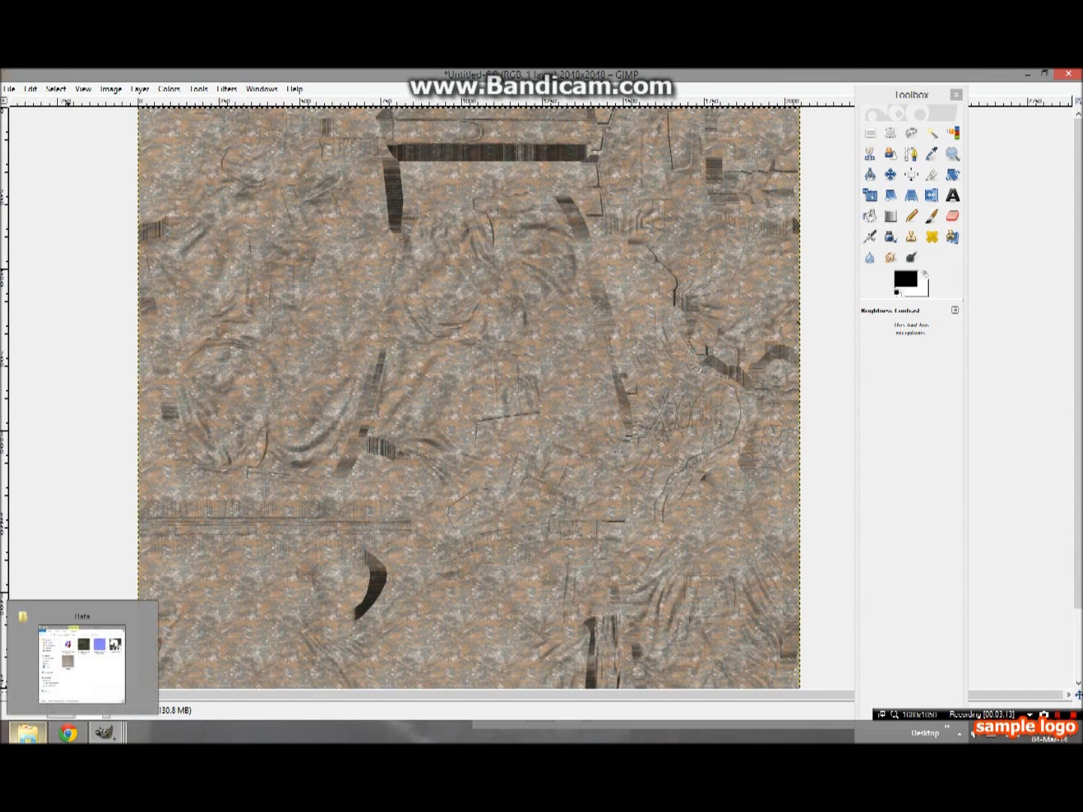
{"action": "left_click", "coordinate": [28, 733]}
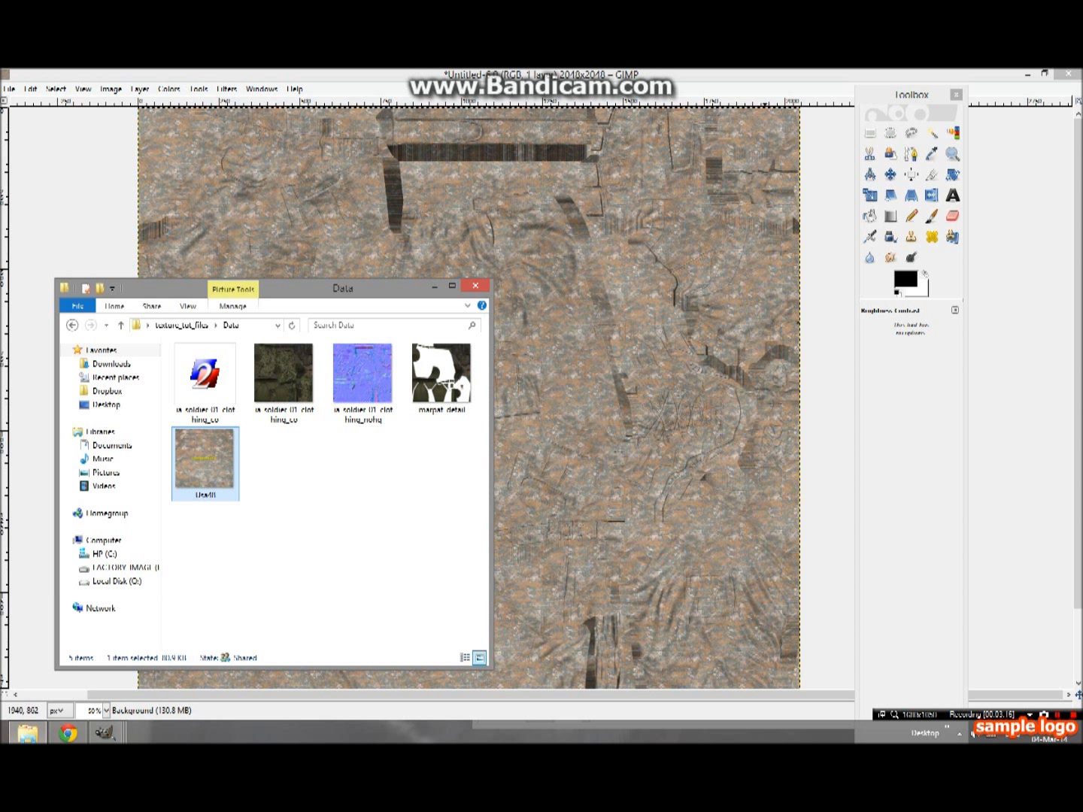
Copy marpat_detail into the Untitled camo image, anchor it, and inspect the trouser pieces.
{"action": "right_click", "coordinate": [440, 342]}
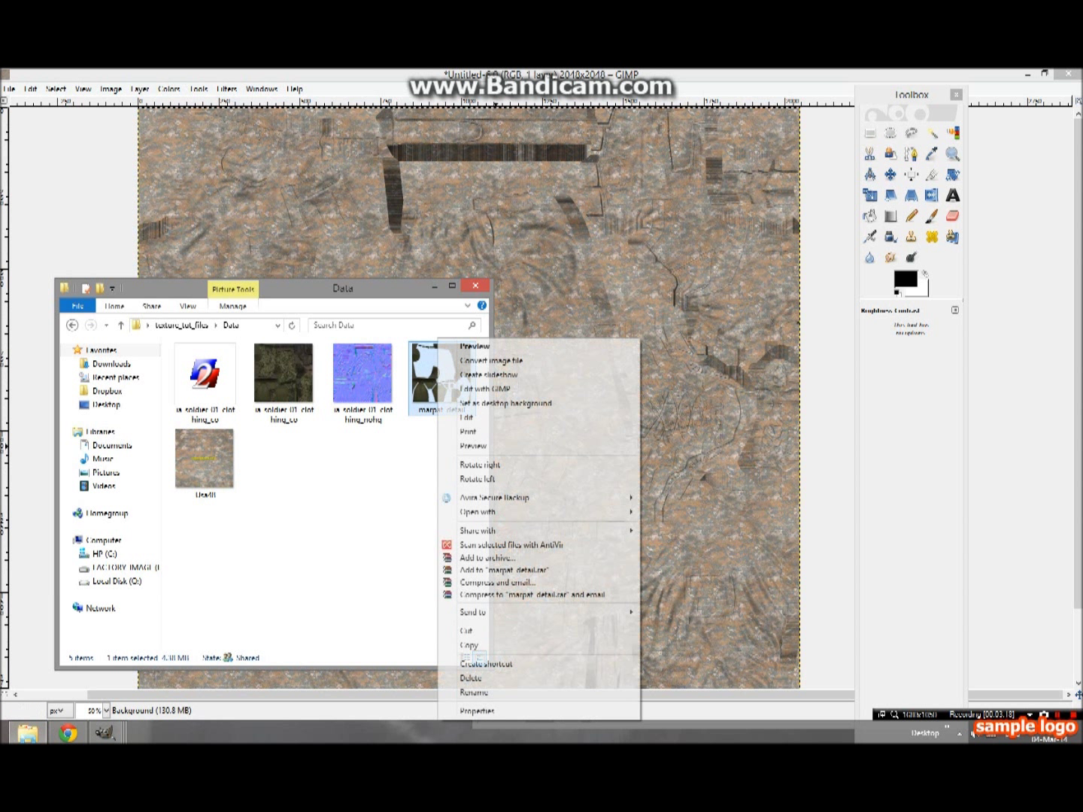
{"action": "left_click_drag", "start_coordinate": [472, 654], "coordinate": [461, 388]}
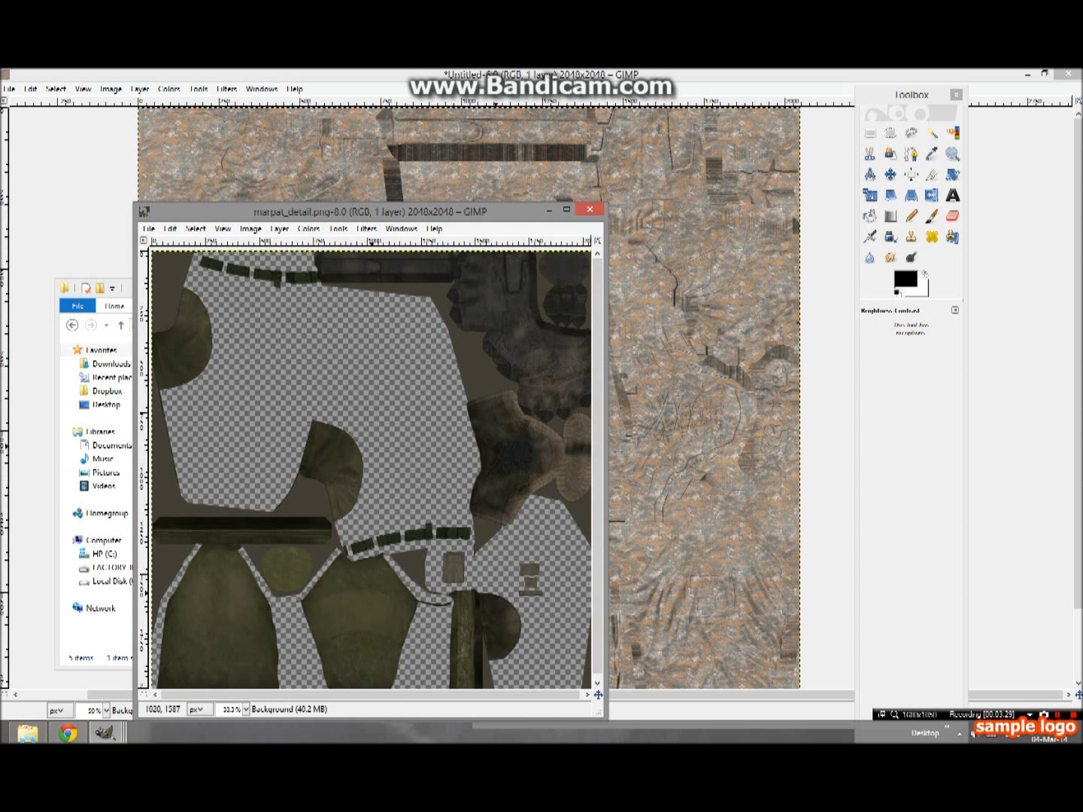
{"action": "key", "text": "ctrl+c"}
{"action": "key", "text": "ctrl+w"}
{"action": "key", "text": "ctrl+v"}
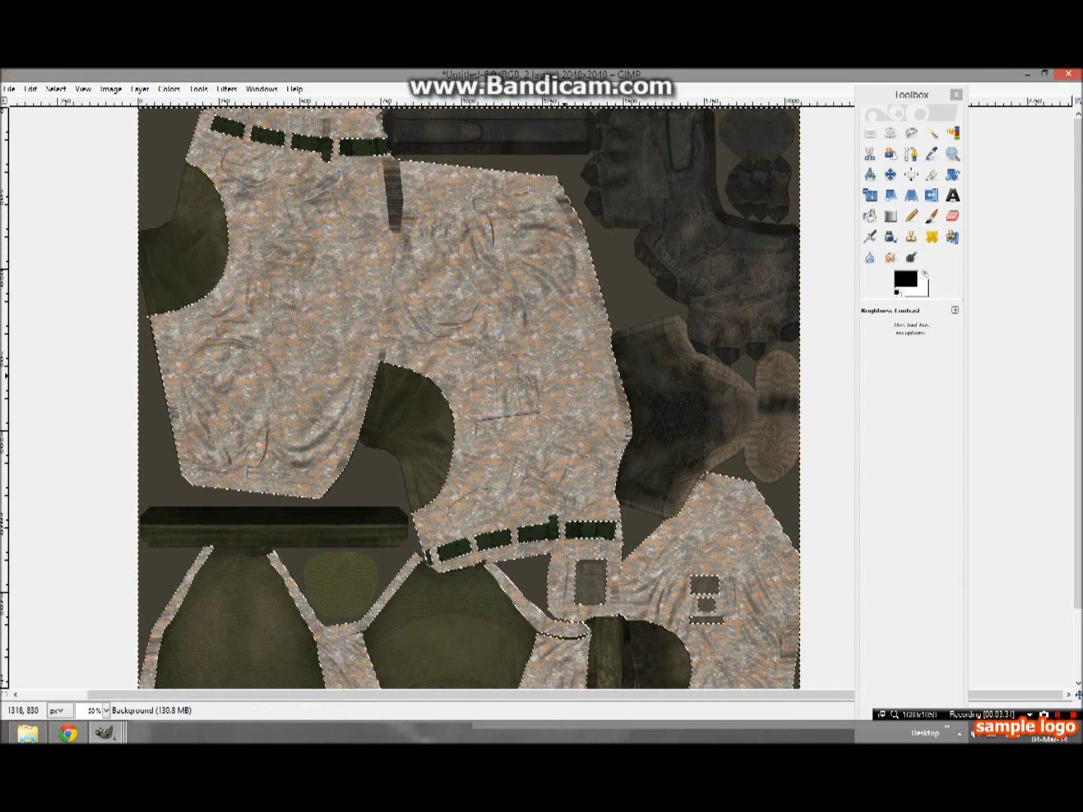
{"action": "key", "text": "r"}
{"action": "key", "text": "ctrl+h"}
{"action": "key", "text": "z"}
{"action": "key", "text": "minus"}
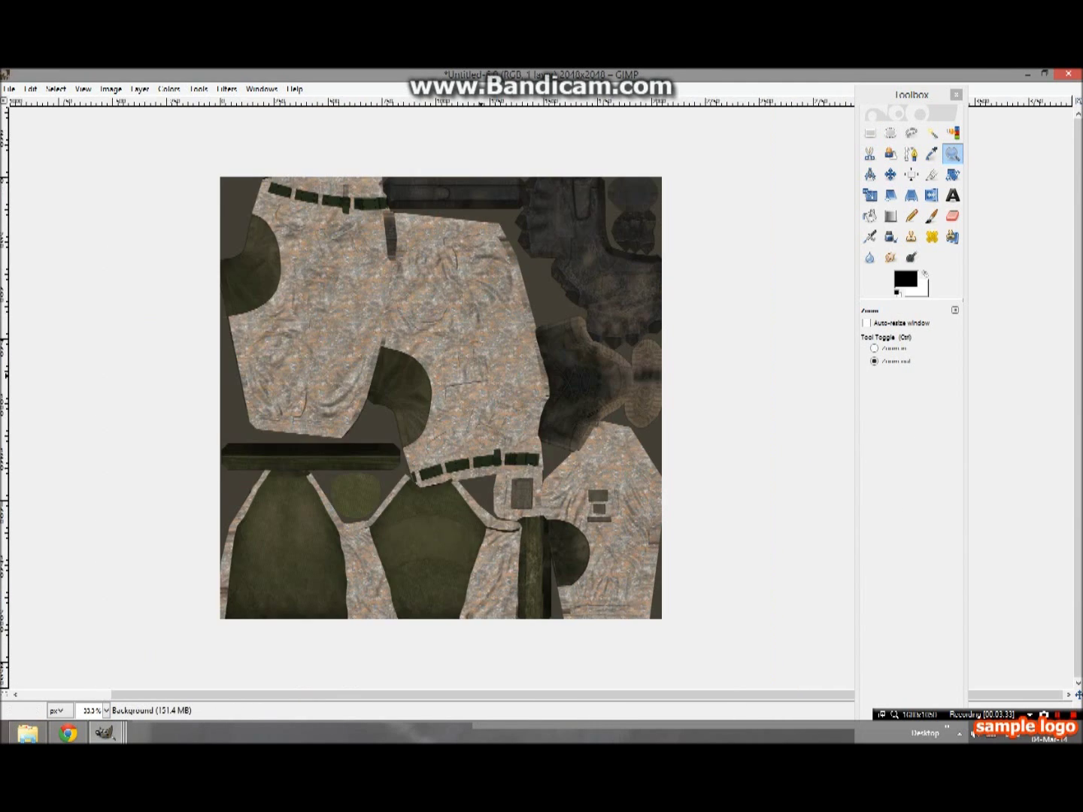
{"action": "key", "text": "minus"}
{"action": "key", "text": "plus"}
{"action": "key", "text": "plus"}
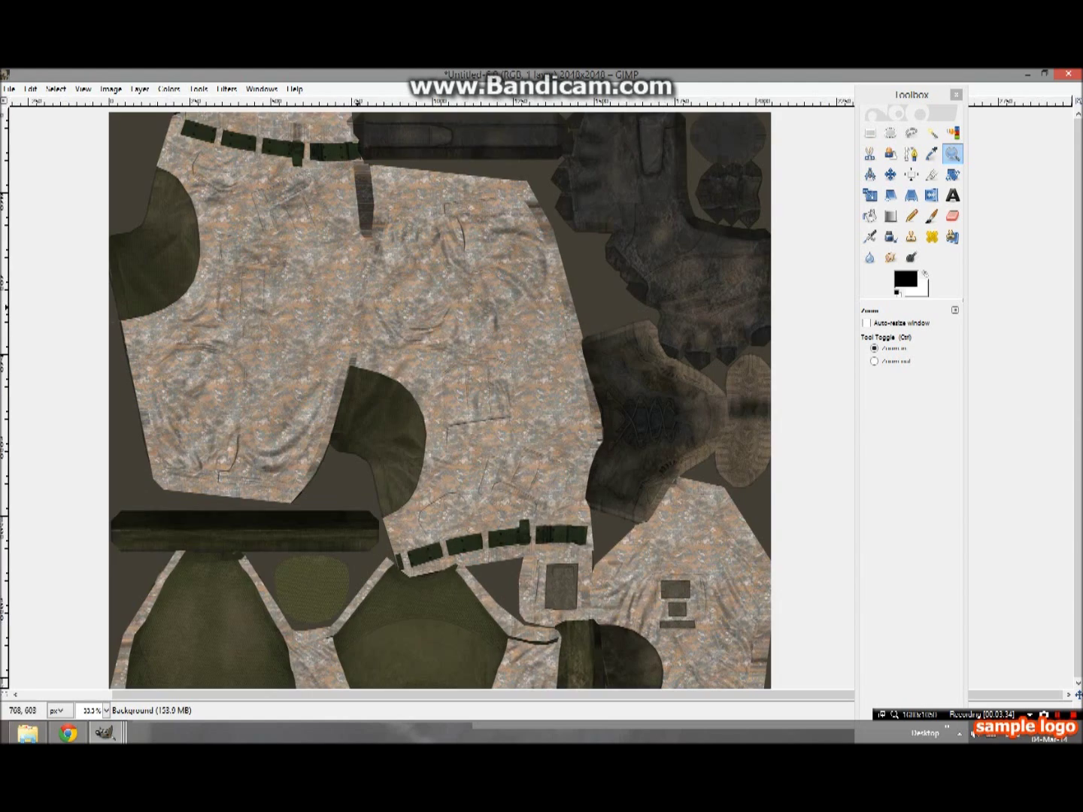
{"action": "left_click", "coordinate": [309, 283]}
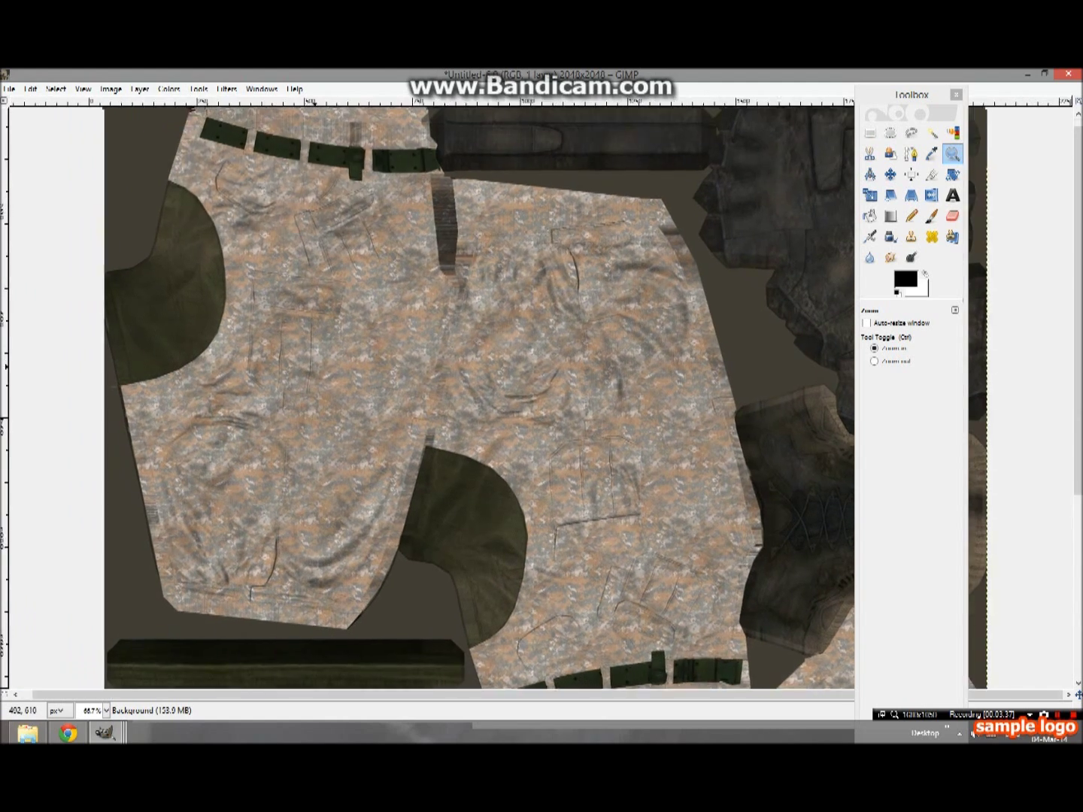
{"action": "left_click", "coordinate": [261, 201]}
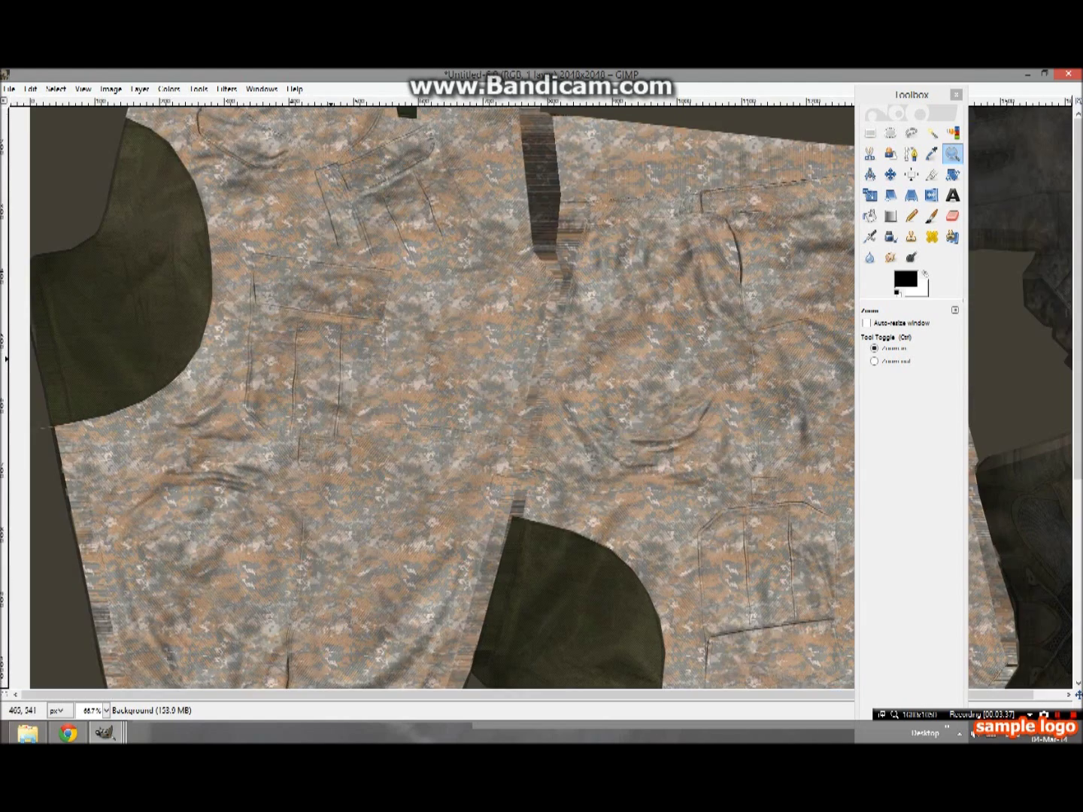
{"action": "left_click", "coordinate": [347, 355]}
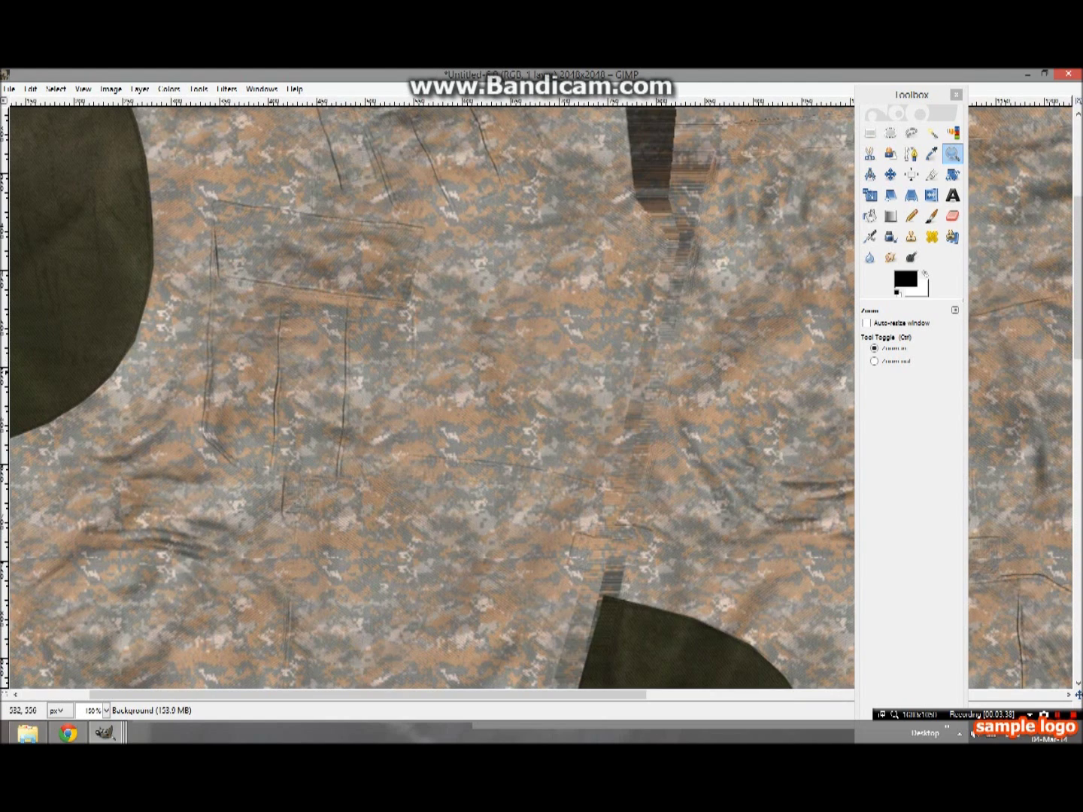
{"action": "scroll", "coordinate": [432, 397], "scroll_direction": "up", "scroll_amount": 3}
{"action": "scroll", "coordinate": [432, 397], "scroll_direction": "up", "scroll_amount": 2}
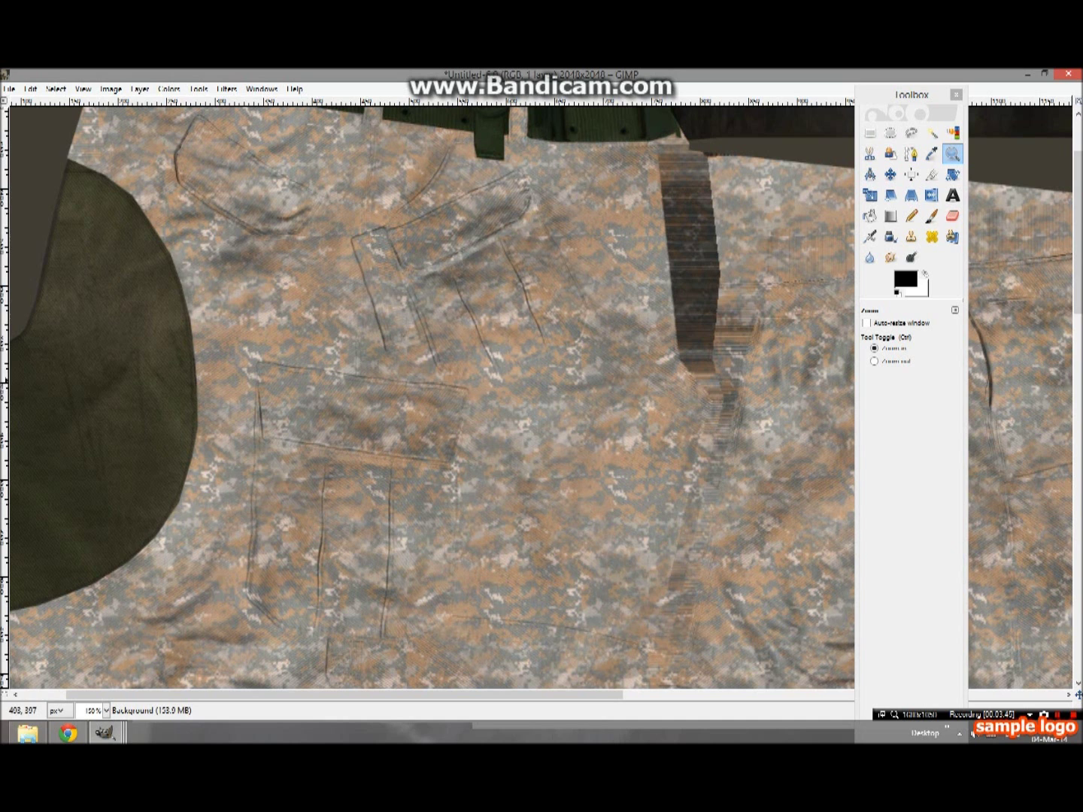
{"action": "scroll", "coordinate": [432, 397], "scroll_direction": "down", "scroll_amount": 2}
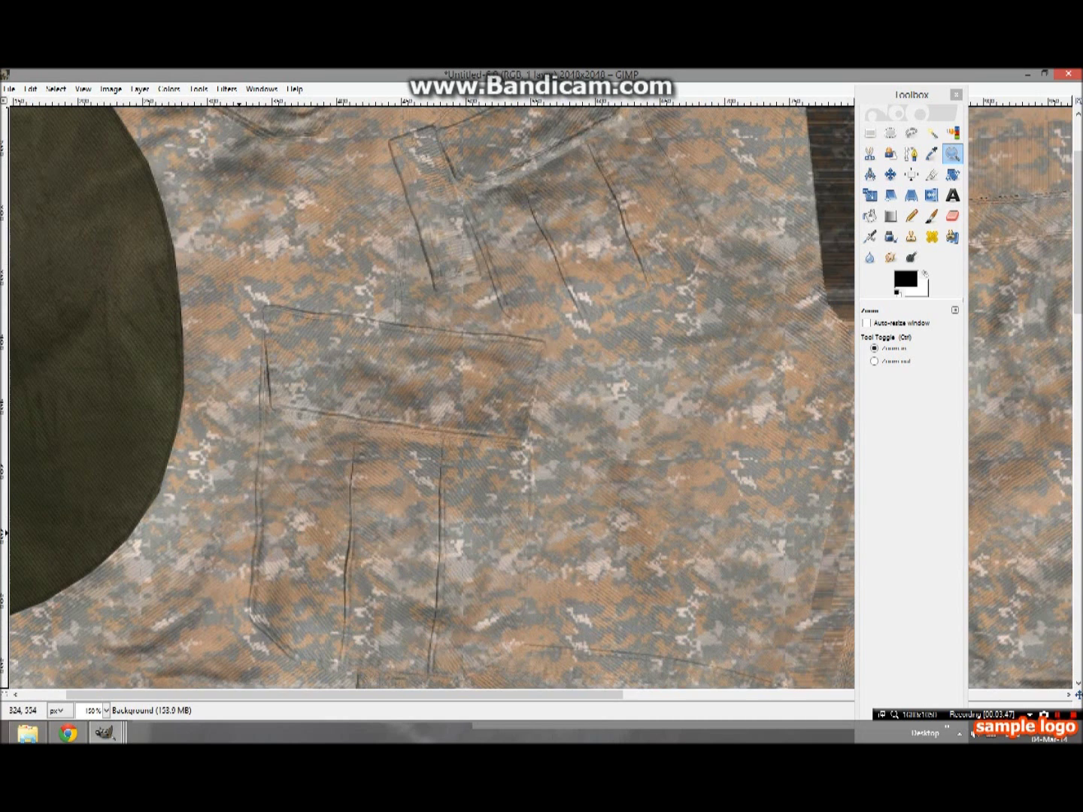
{"action": "scroll", "coordinate": [238, 424], "scroll_direction": "up", "scroll_amount": 1}
{"action": "scroll", "coordinate": [237, 423], "scroll_direction": "up", "scroll_amount": 1}
{"action": "scroll", "coordinate": [428, 396], "scroll_direction": "down", "scroll_amount": 1}
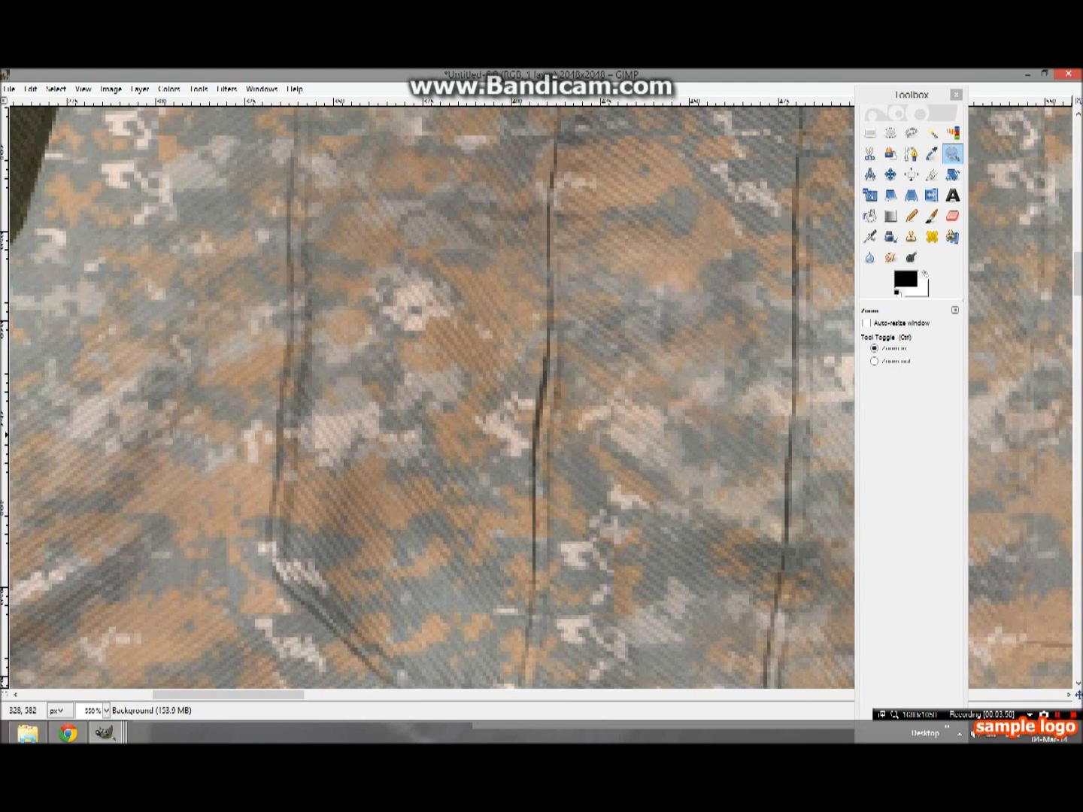
{"action": "scroll", "coordinate": [381, 398], "scroll_direction": "down", "scroll_amount": 1}
{"action": "scroll", "coordinate": [382, 397], "scroll_direction": "down", "scroll_amount": 2}
{"action": "scroll", "coordinate": [380, 397], "scroll_direction": "down", "scroll_amount": 1}
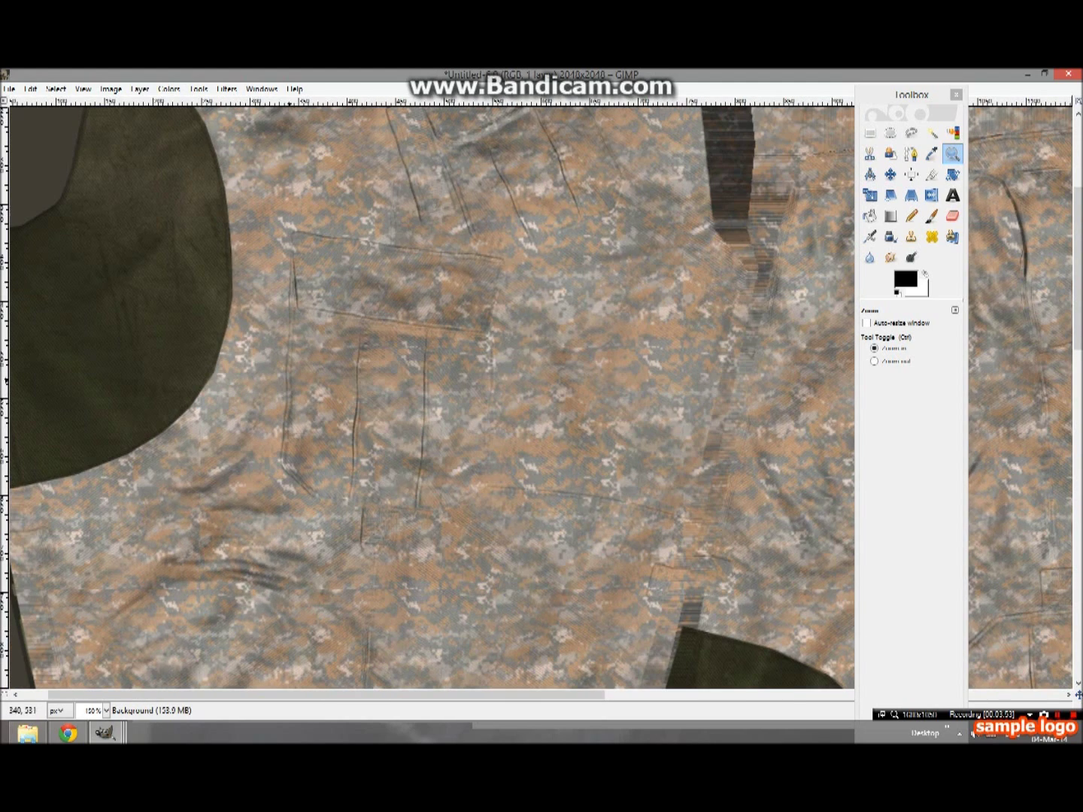
{"action": "scroll", "coordinate": [525, 505], "scroll_direction": "down", "scroll_amount": 1}
{"action": "scroll", "coordinate": [524, 505], "scroll_direction": "down", "scroll_amount": 1}
{"action": "scroll", "coordinate": [524, 505], "scroll_direction": "down", "scroll_amount": 1}
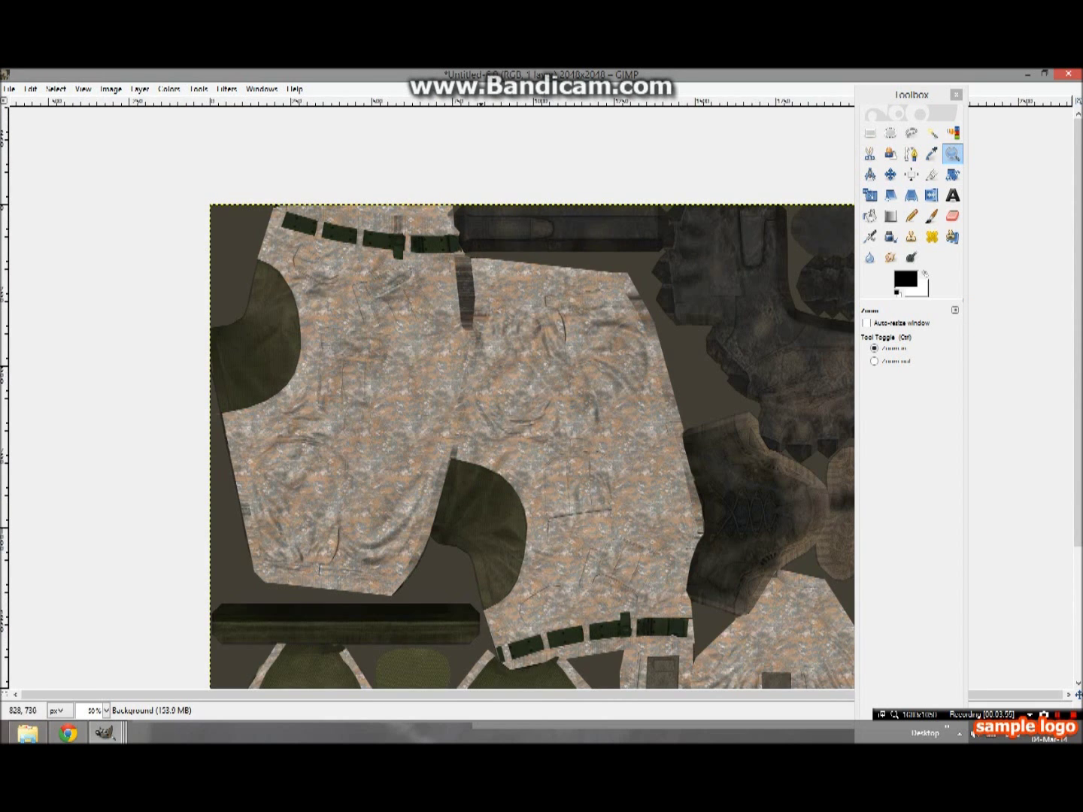
{"action": "scroll", "coordinate": [491, 414], "scroll_direction": "down", "scroll_amount": 1}
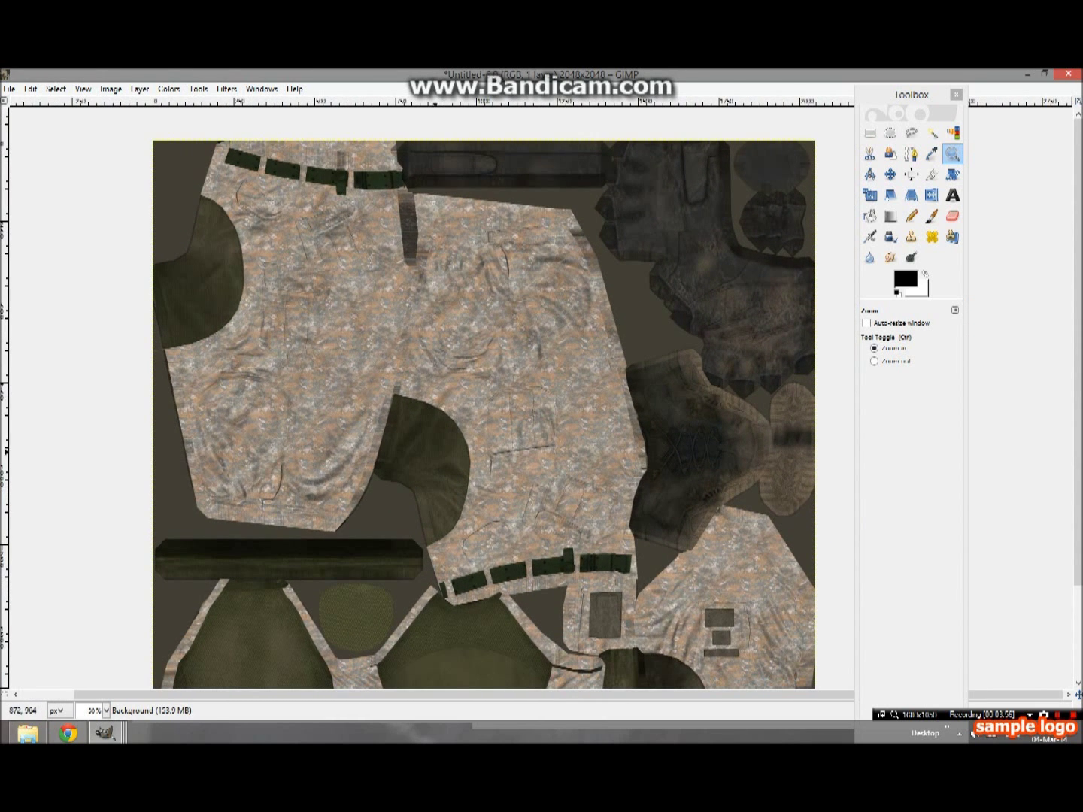
{"action": "scroll", "coordinate": [521, 548], "scroll_direction": "down", "scroll_amount": 1}
{"action": "scroll", "coordinate": [480, 383], "scroll_direction": "up", "scroll_amount": 1}
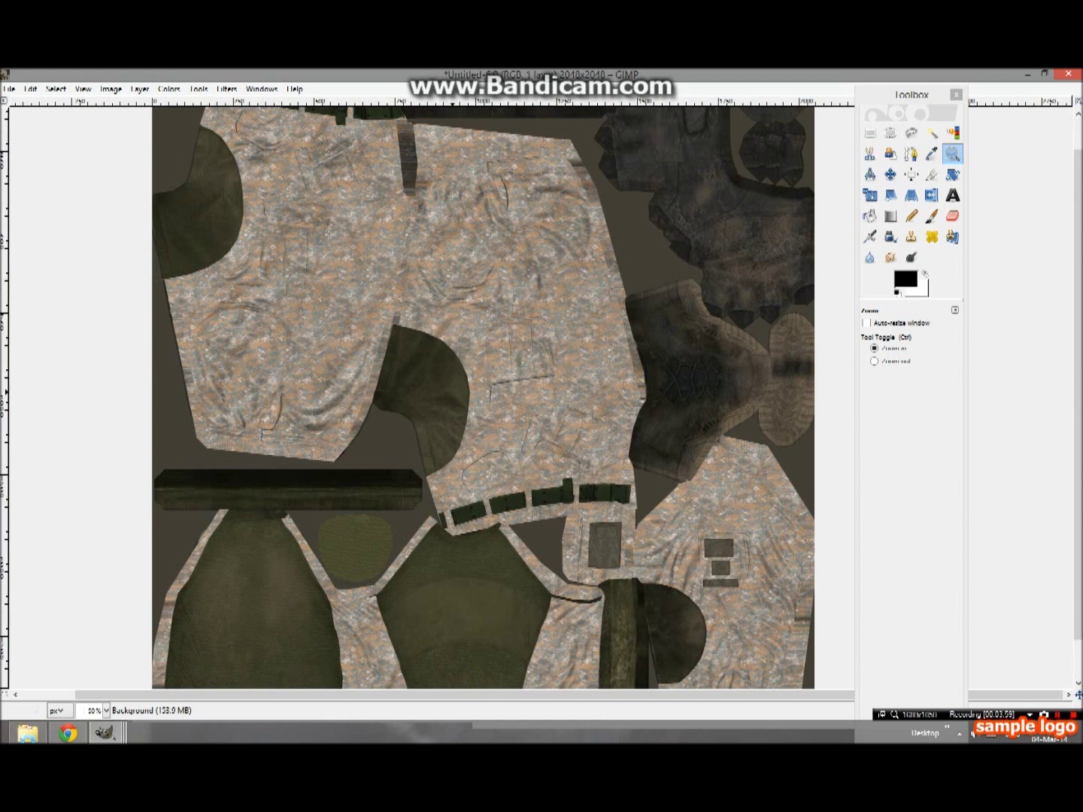
Save the image as my_camo.png via Save As, accepting the default PNG options.
{"action": "left_click", "coordinate": [10, 89]}
{"action": "left_click", "coordinate": [51, 207]}
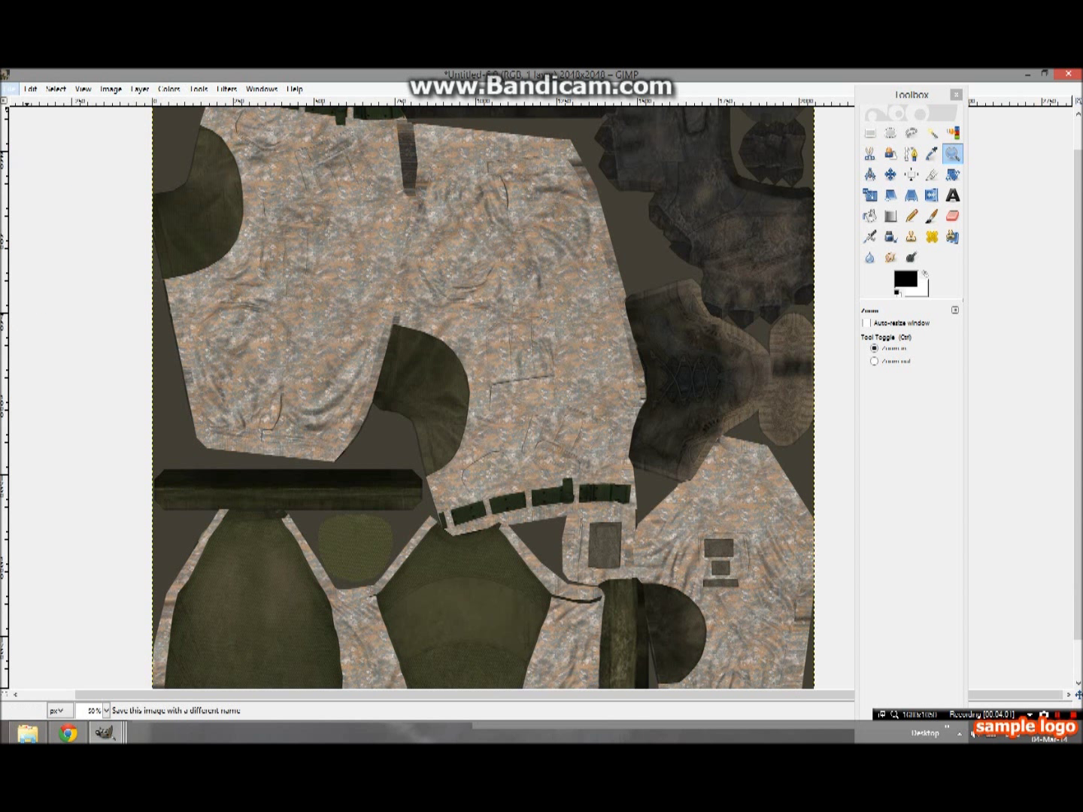
{"action": "key", "text": "BackSpace"}
{"action": "type", "text": "my_camo.png"}
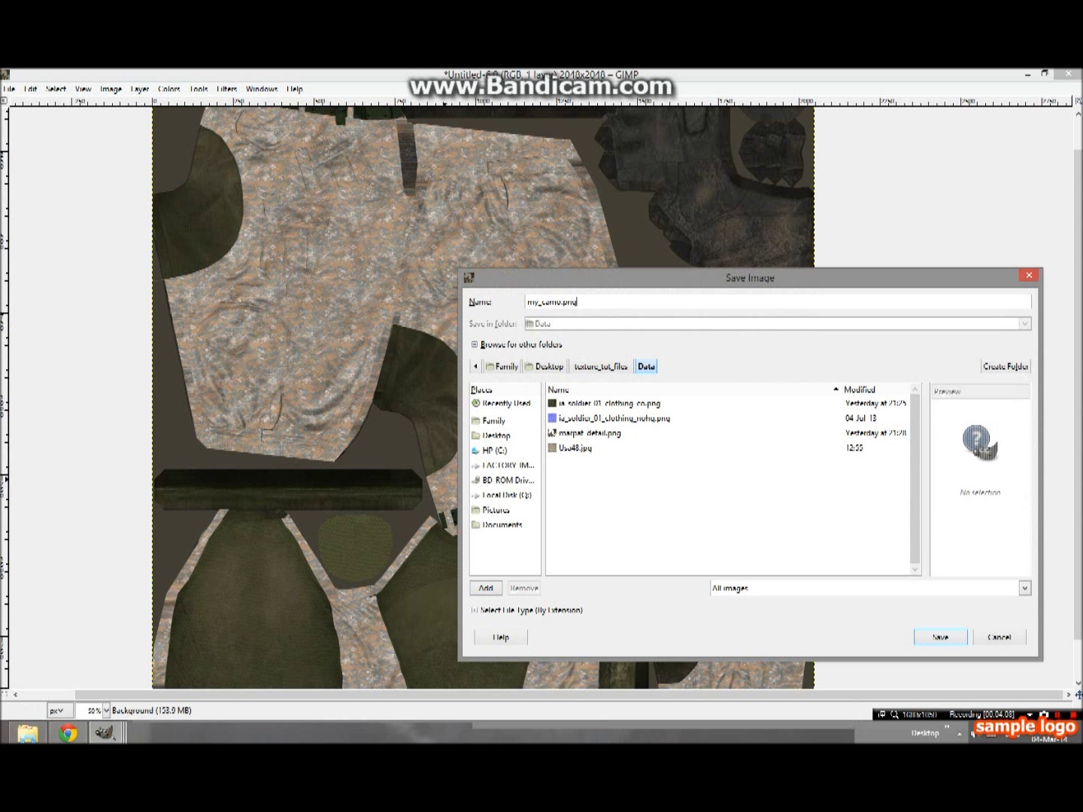
{"action": "key", "text": "Return"}
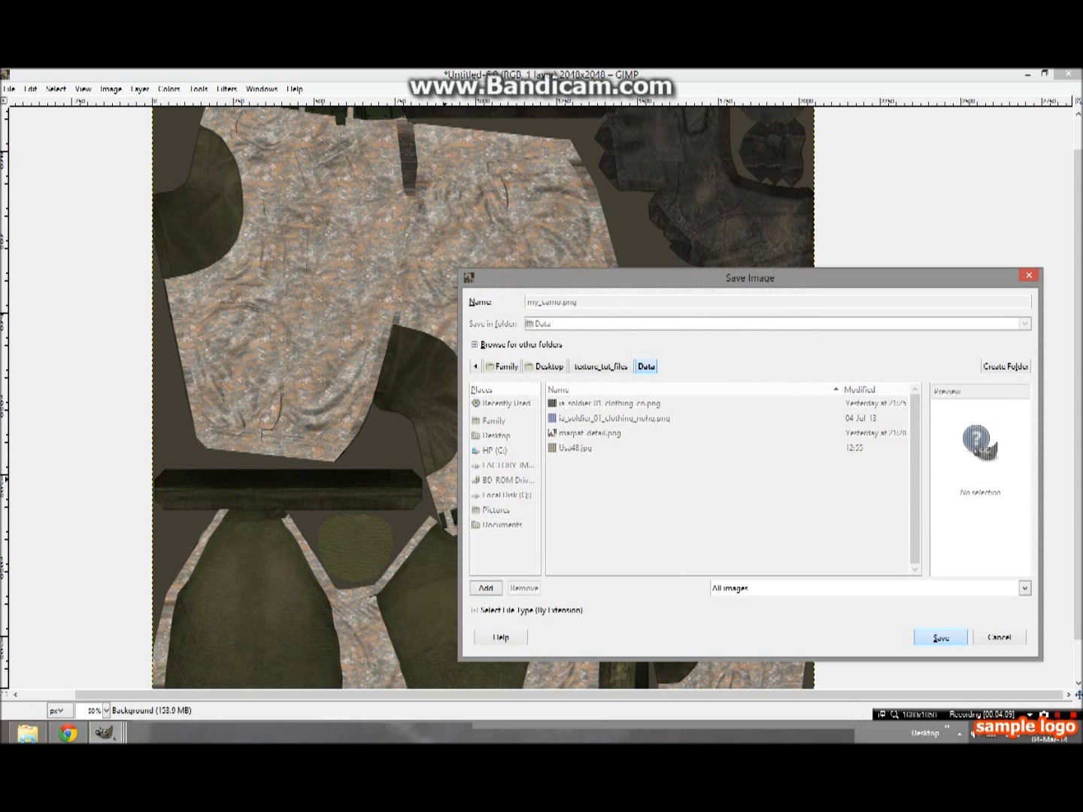
{"action": "key", "text": "Return"}
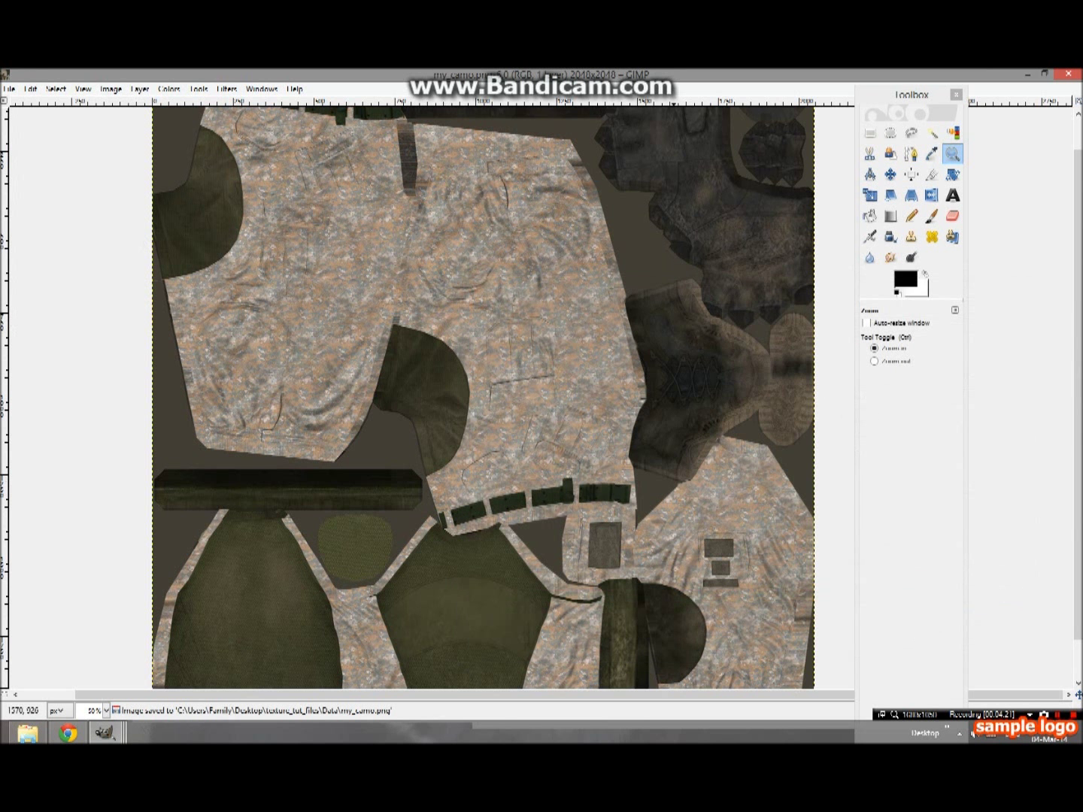
{"action": "scroll", "coordinate": [478, 394], "scroll_direction": "down", "scroll_amount": 2}
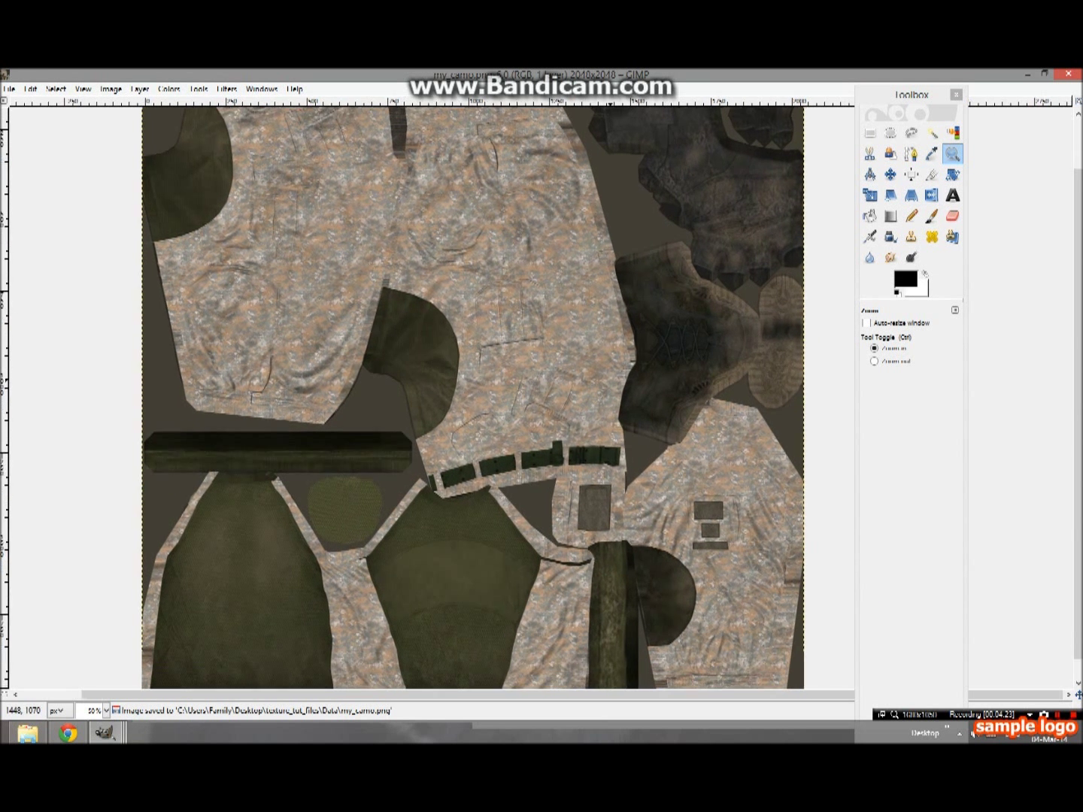
{"action": "scroll", "coordinate": [474, 393], "scroll_direction": "up", "scroll_amount": 1}
{"action": "scroll", "coordinate": [478, 394], "scroll_direction": "up", "scroll_amount": 1}
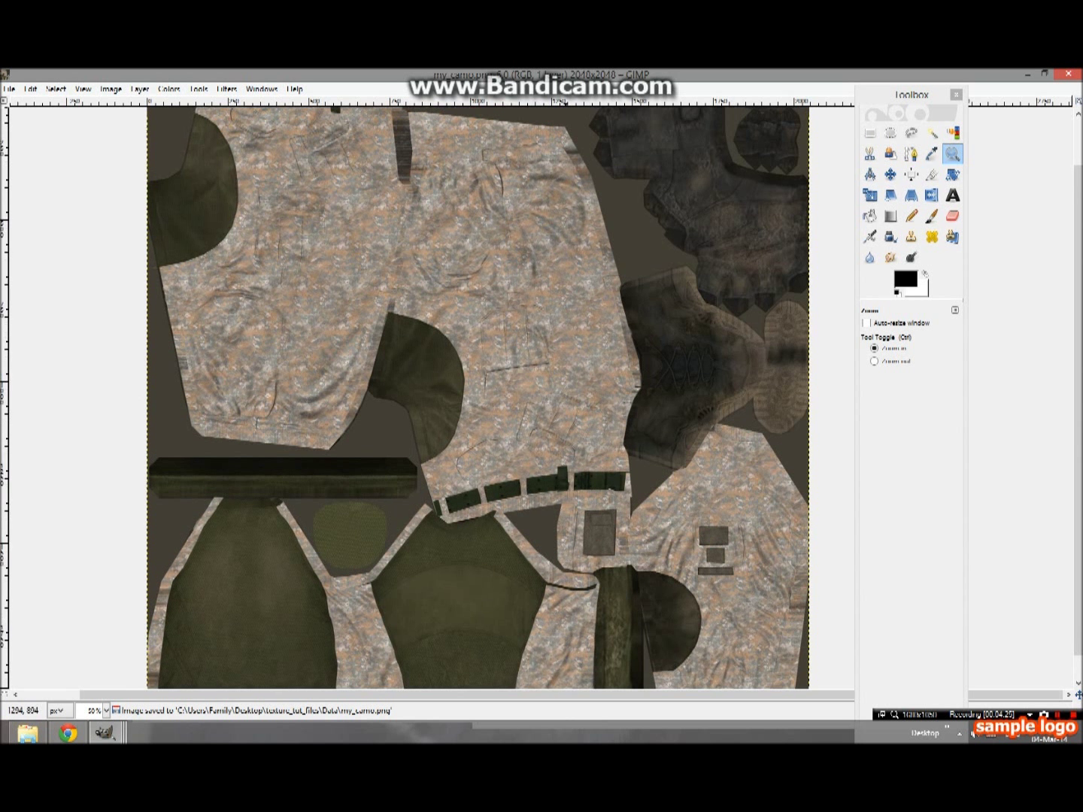
{"action": "scroll", "coordinate": [477, 393], "scroll_direction": "up", "scroll_amount": 1}
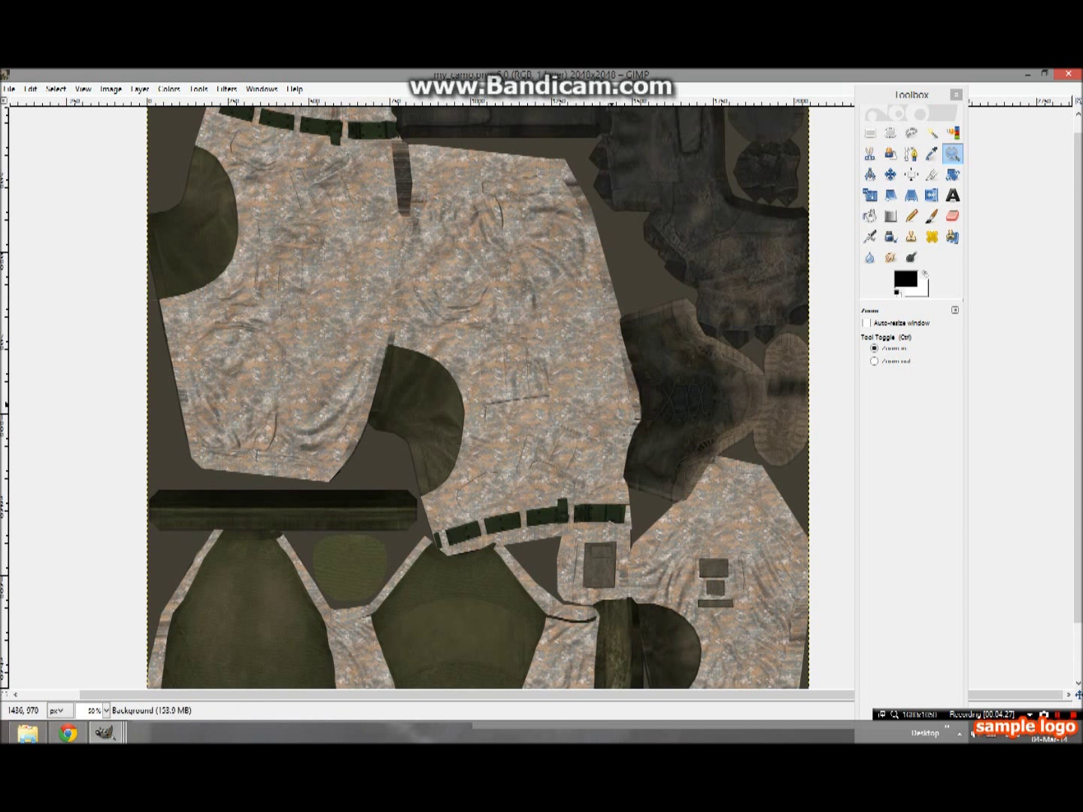